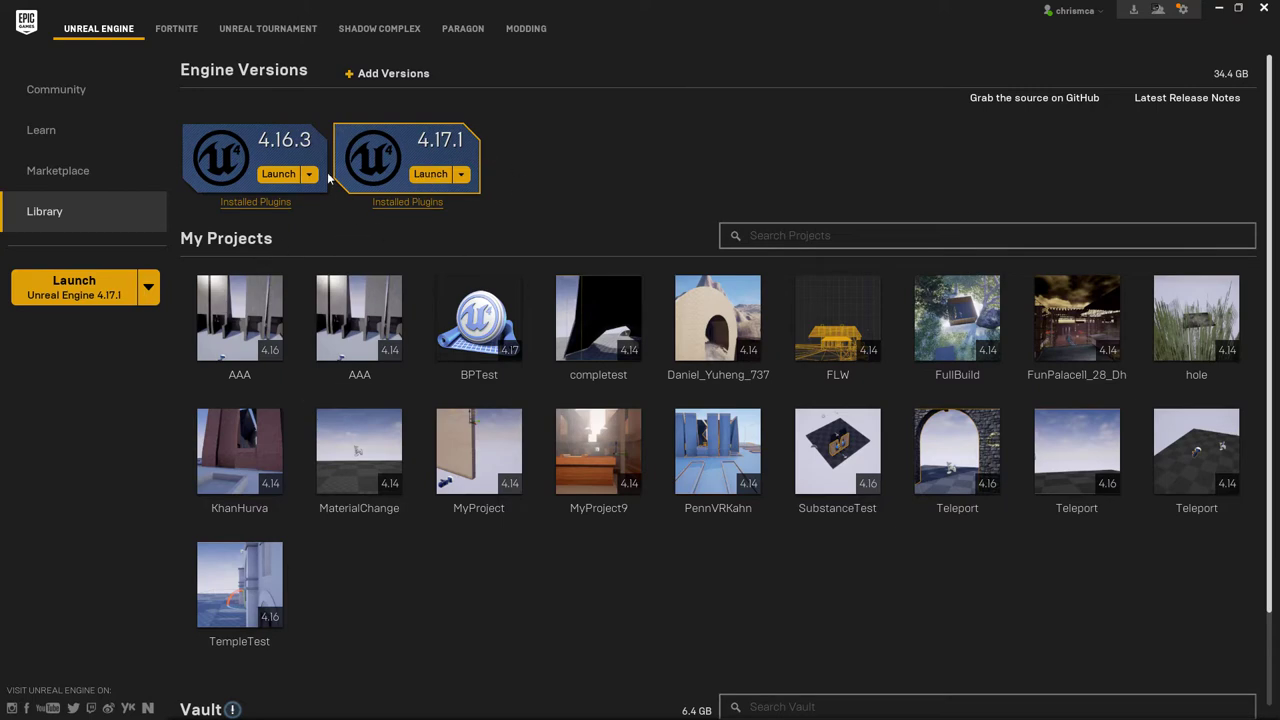
Look through the launcher's Community, Learn and Marketplace pages and return to the Library.
{"action": "left_click", "coordinate": [50, 92]}
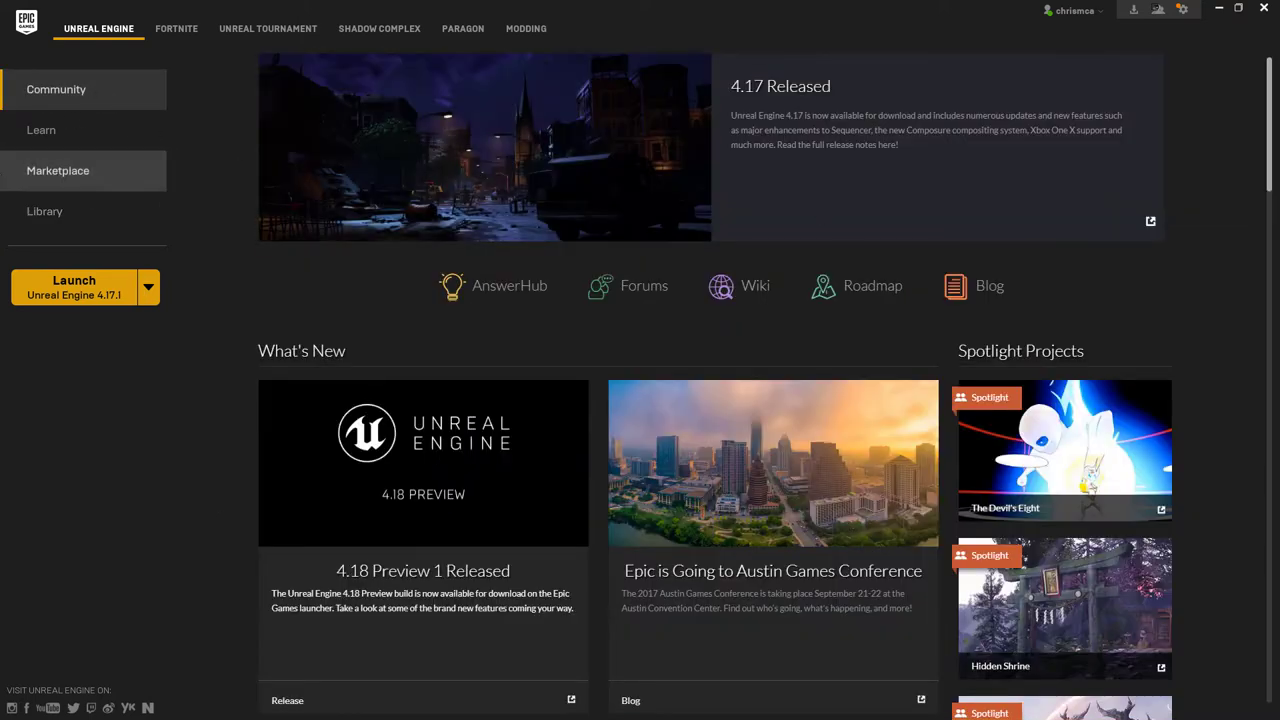
{"action": "left_click", "coordinate": [60, 130]}
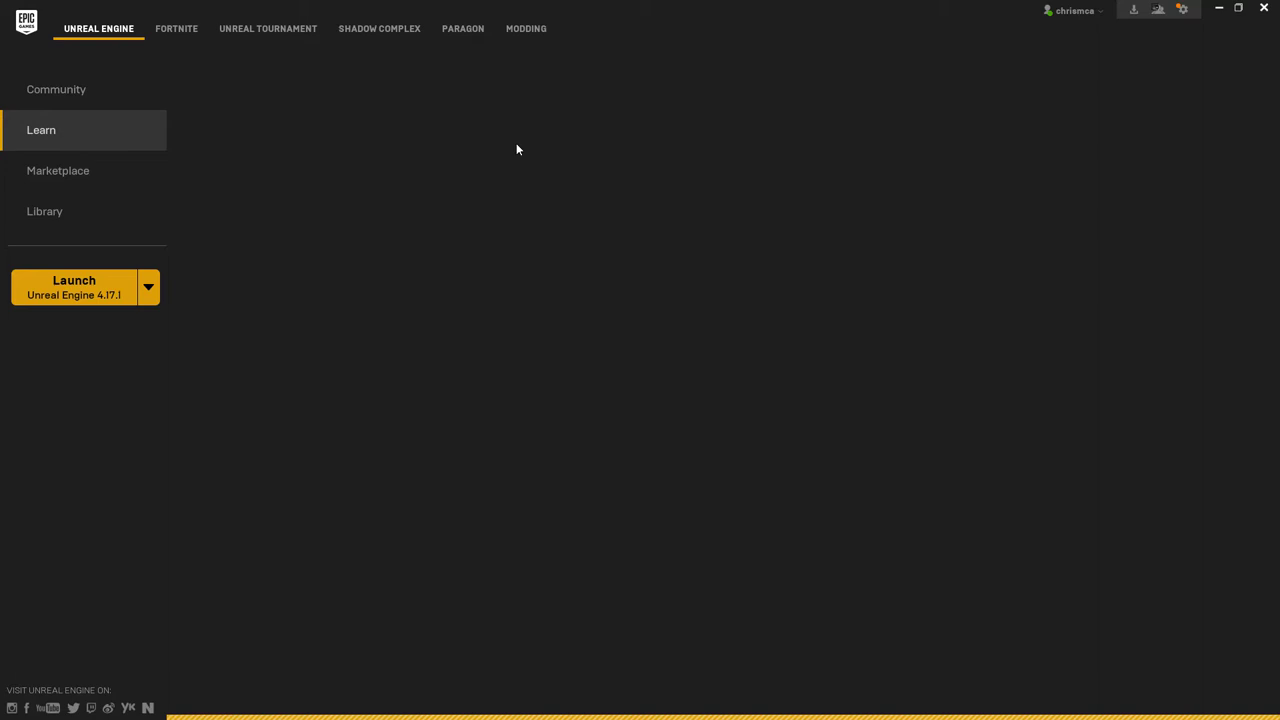
{"action": "left_click", "coordinate": [83, 172]}
{"action": "left_click", "coordinate": [74, 216]}
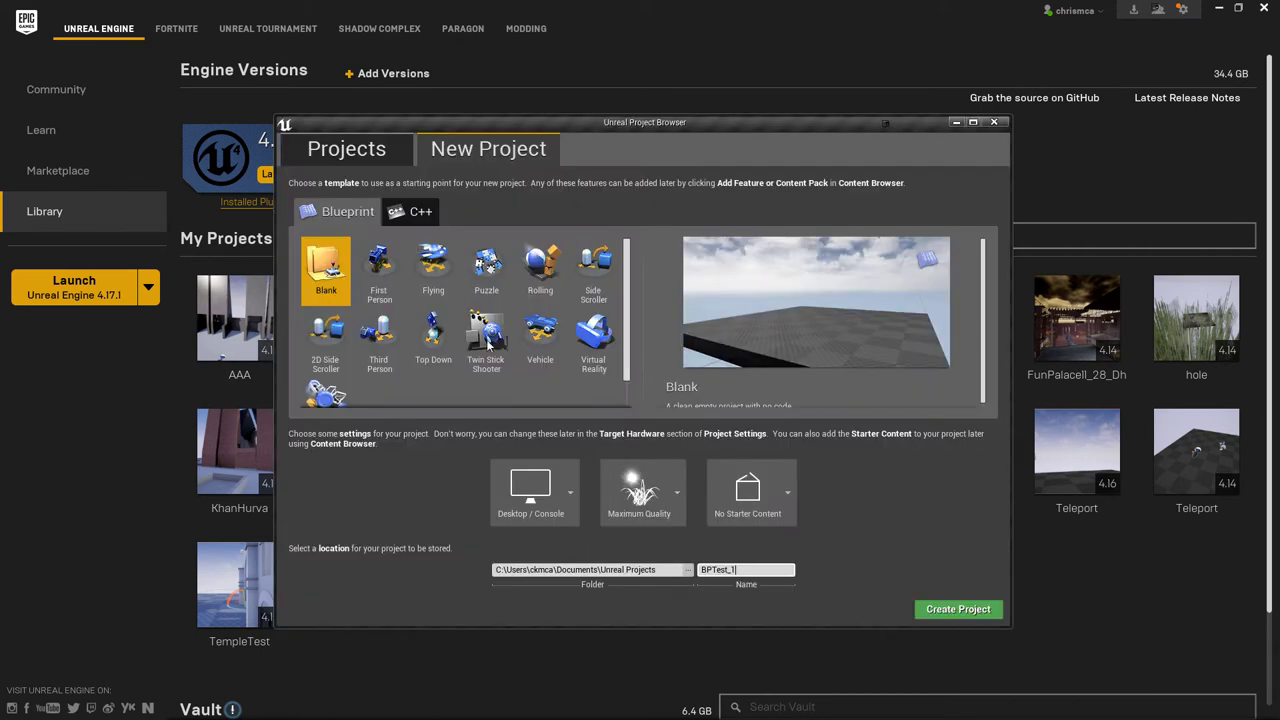
Create a Blank Blueprint project named BPTest_1 for Desktop / Console with Maximum Quality and No Starter Content.
{"action": "left_click", "coordinate": [324, 150]}
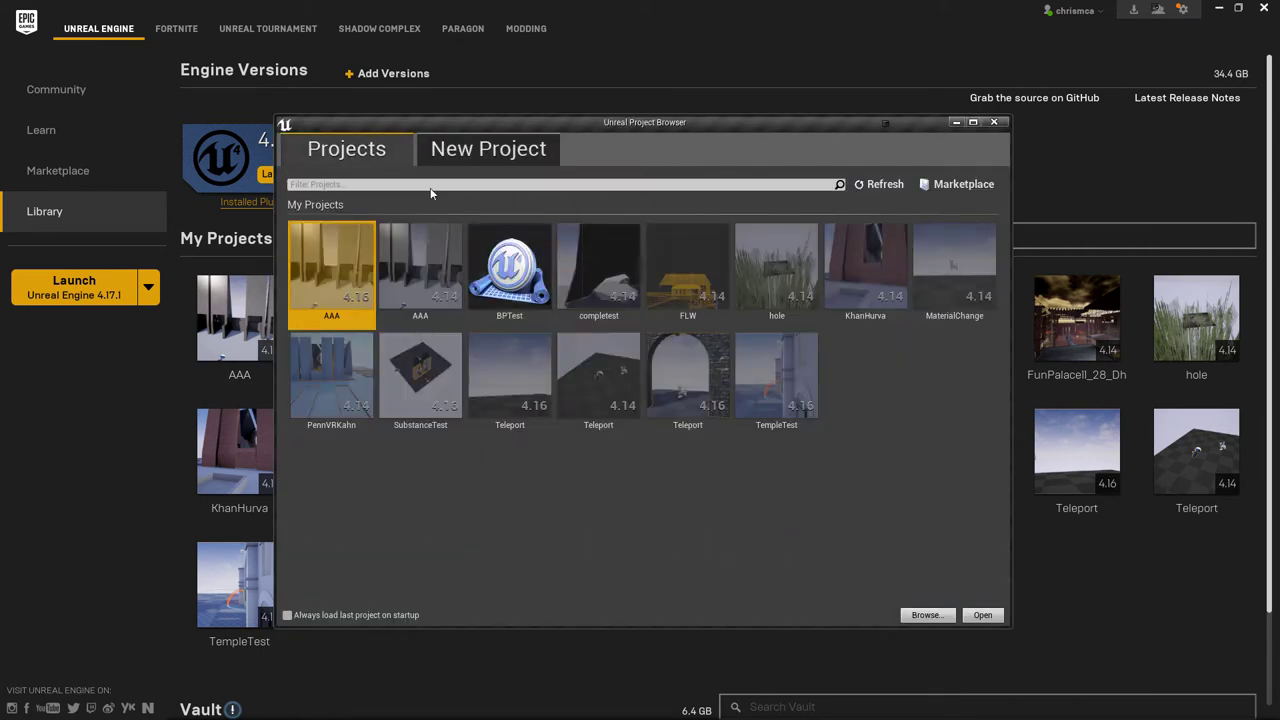
{"action": "left_click", "coordinate": [462, 152]}
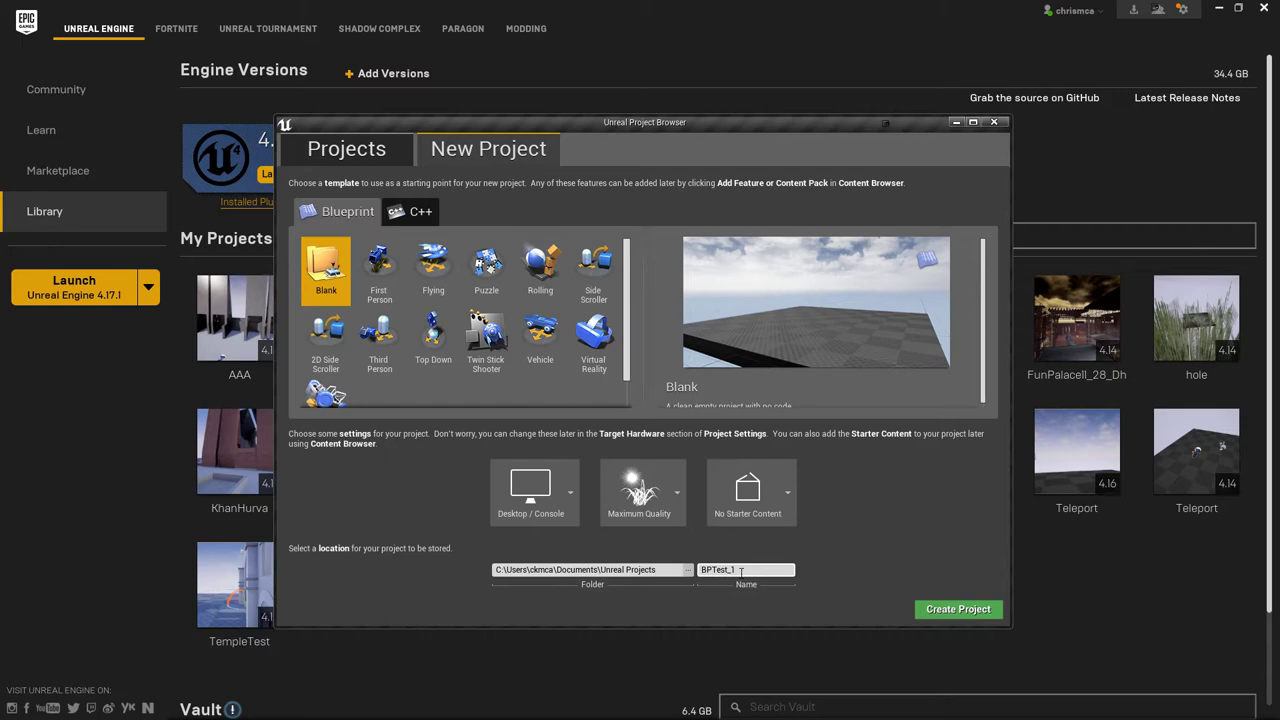
{"action": "left_click", "coordinate": [948, 611]}
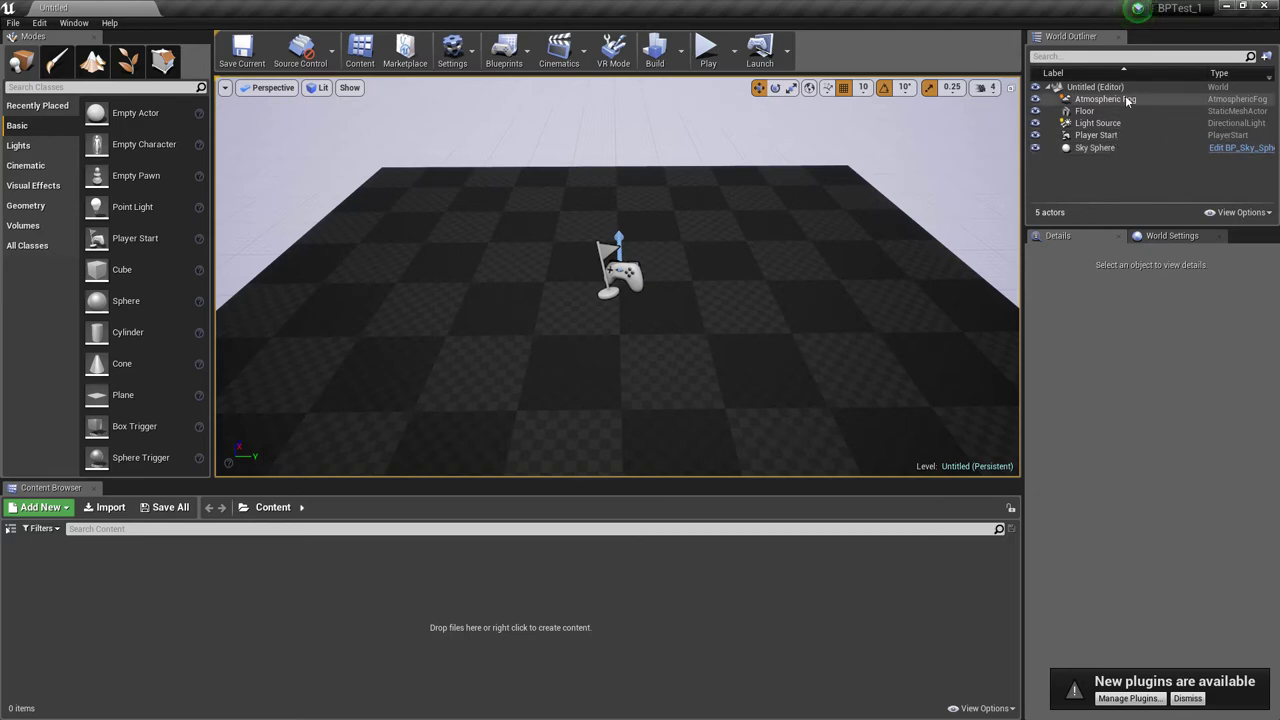
Select the Floor actor and dismiss the new plugins notification.
{"action": "left_click", "coordinate": [1086, 112]}
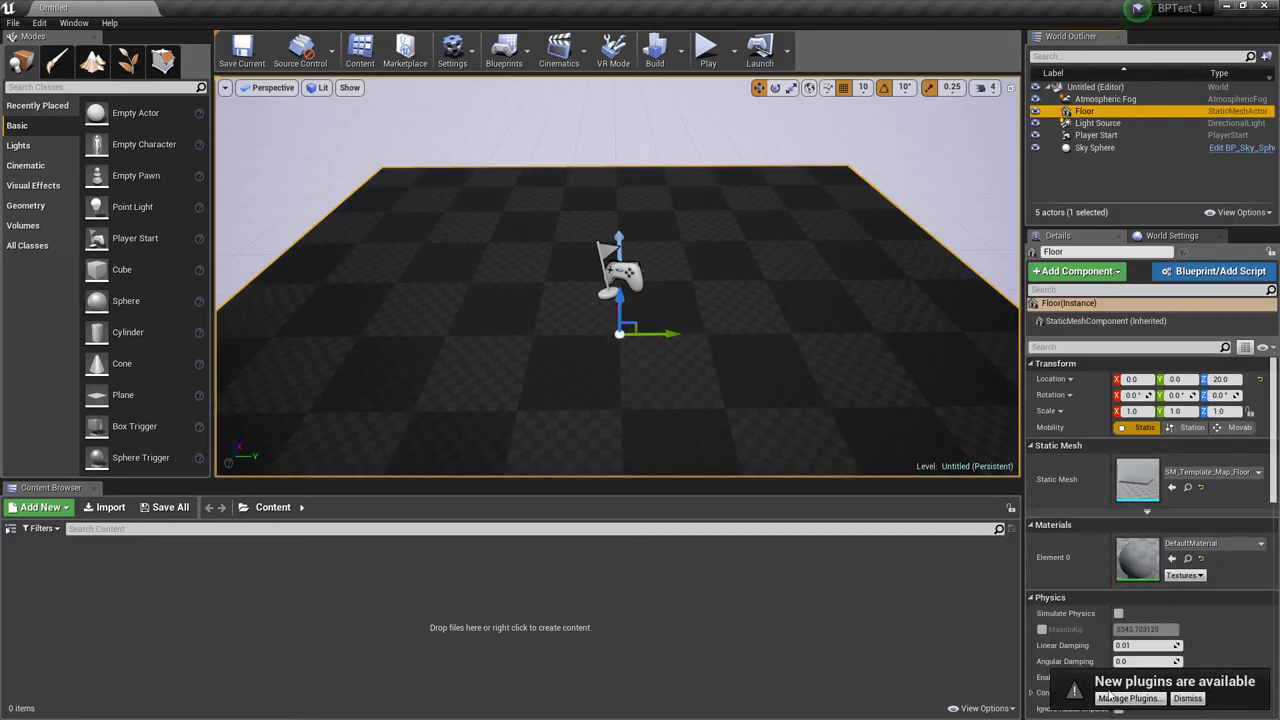
{"action": "left_click", "coordinate": [1198, 700]}
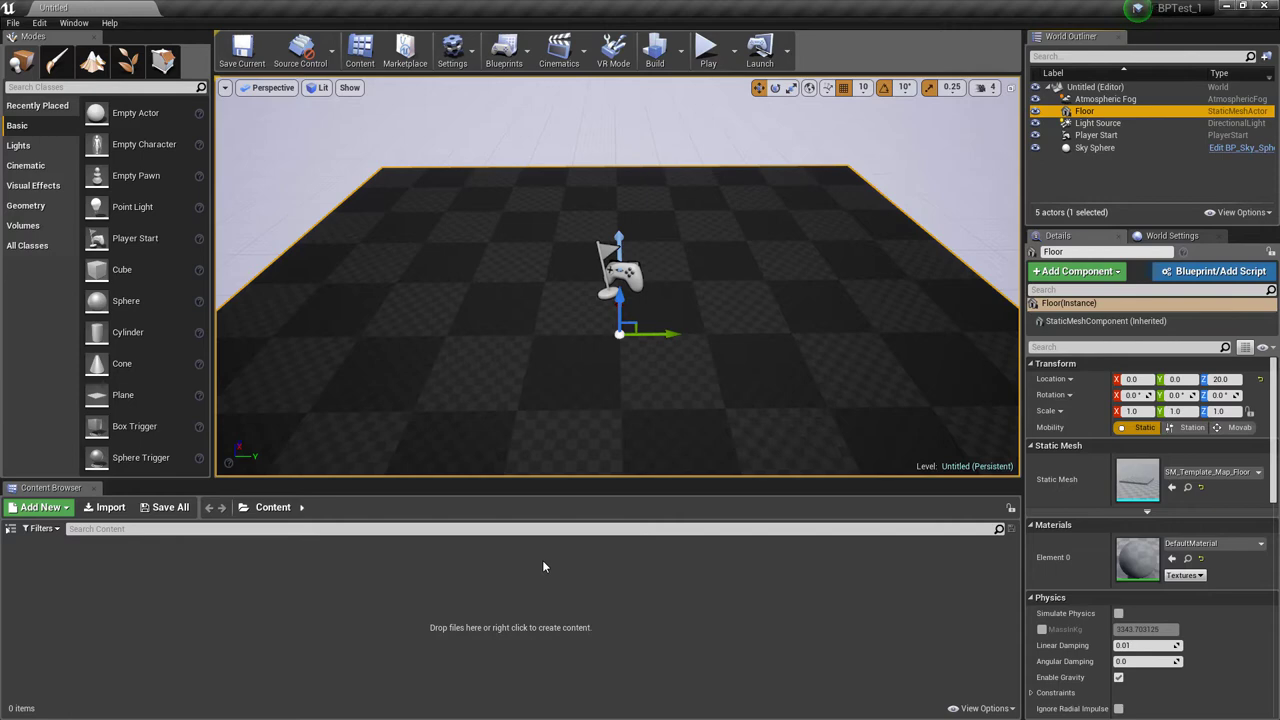
Create a content folder named Geo and open it.
{"action": "left_click", "coordinate": [246, 611]}
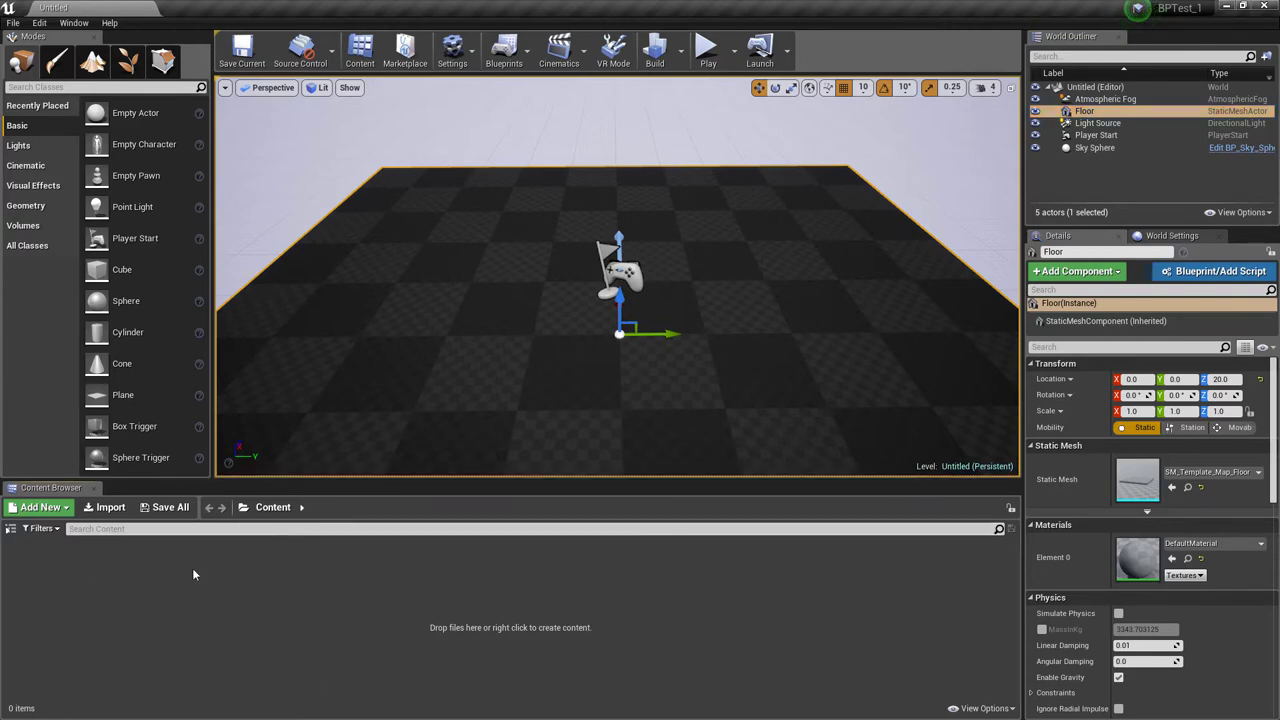
{"action": "right_click", "coordinate": [119, 570]}
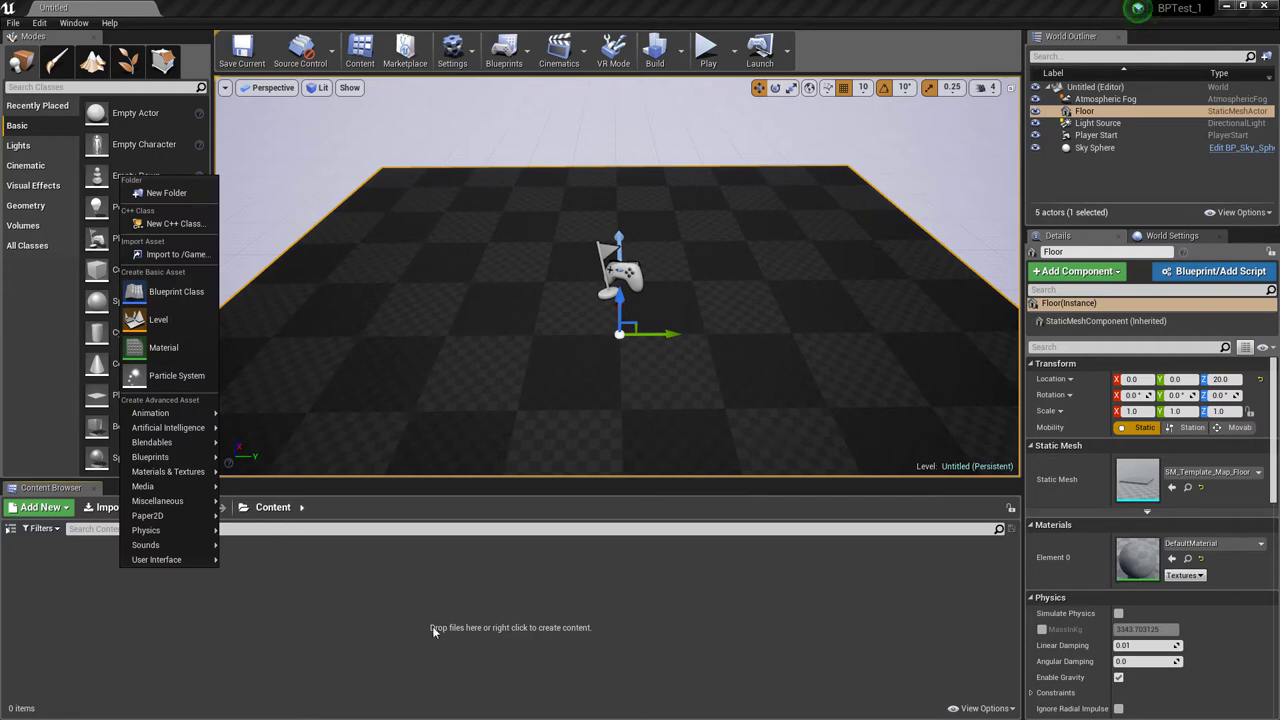
{"action": "left_click", "coordinate": [160, 192]}
{"action": "type", "text": "Geo"}
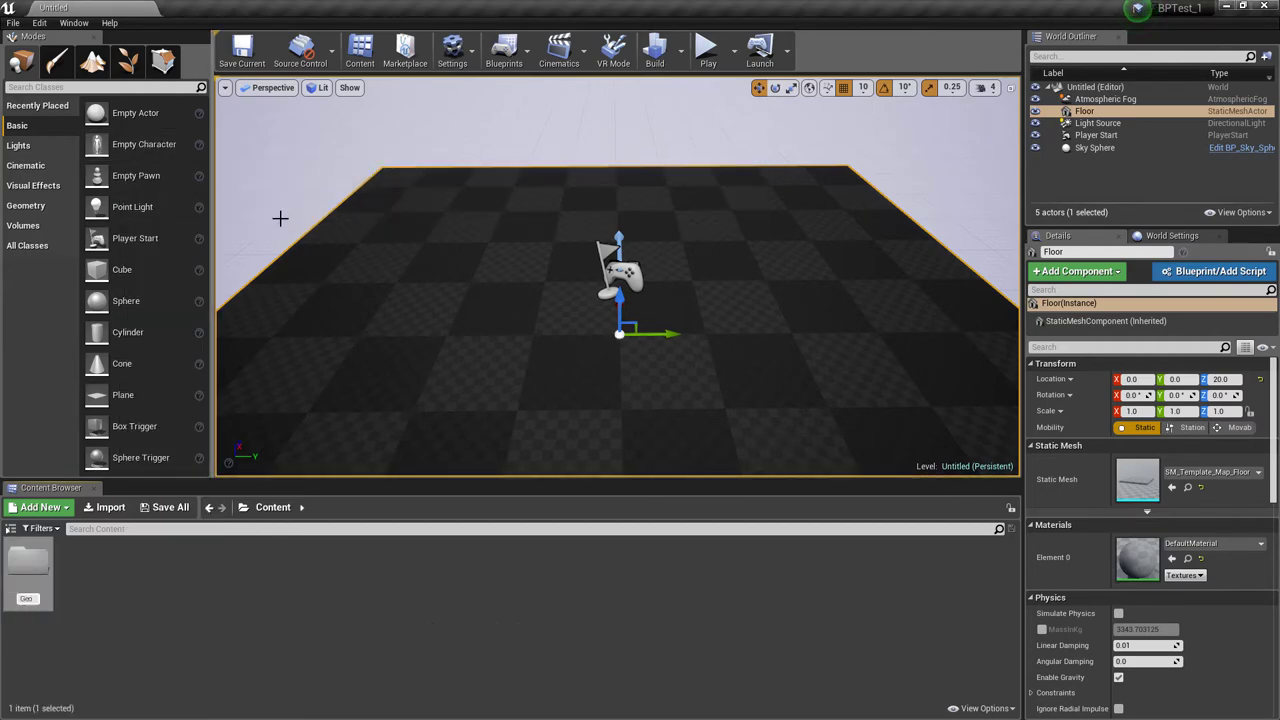
{"action": "key", "text": "Return"}
{"action": "double_click", "coordinate": [30, 572]}
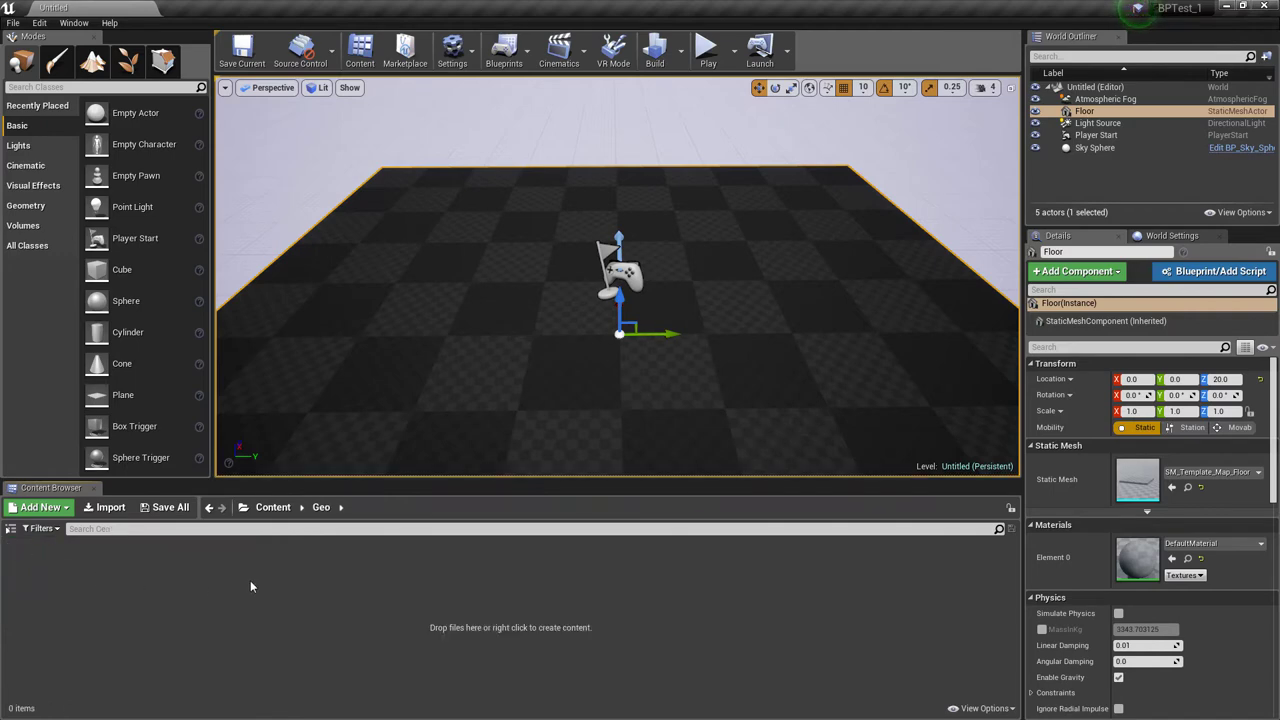
Choose MaxtoUnreal.fbx from the desktop's Rhino to Max to Unreal > Max to Unreal folder for import into Geo.
{"action": "left_click", "coordinate": [110, 507]}
{"action": "left_click", "coordinate": [55, 99]}
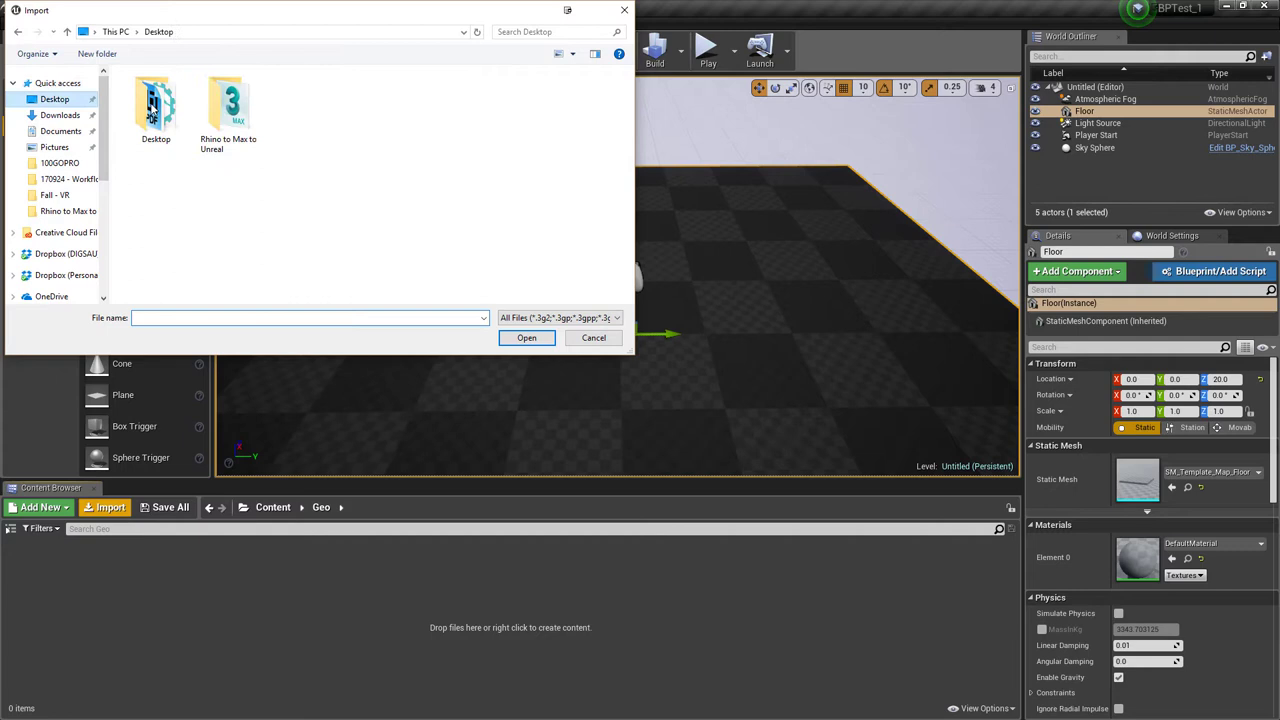
{"action": "double_click", "coordinate": [229, 108]}
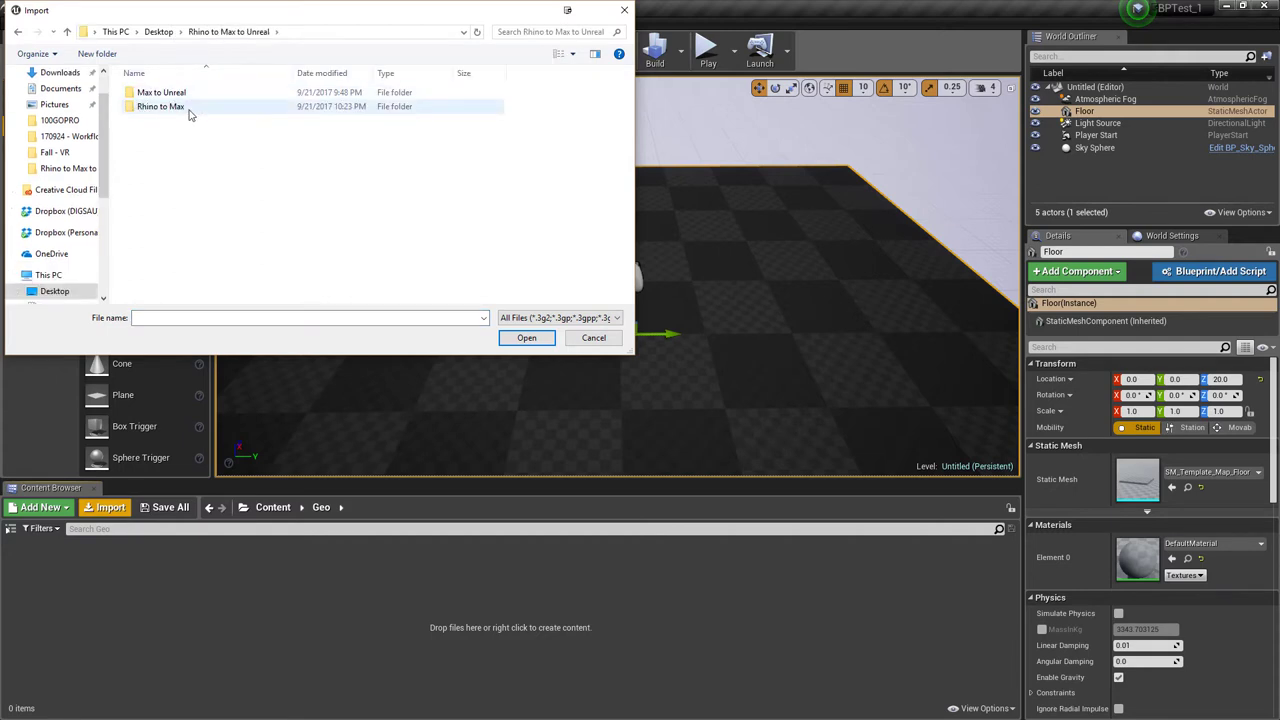
{"action": "double_click", "coordinate": [184, 96]}
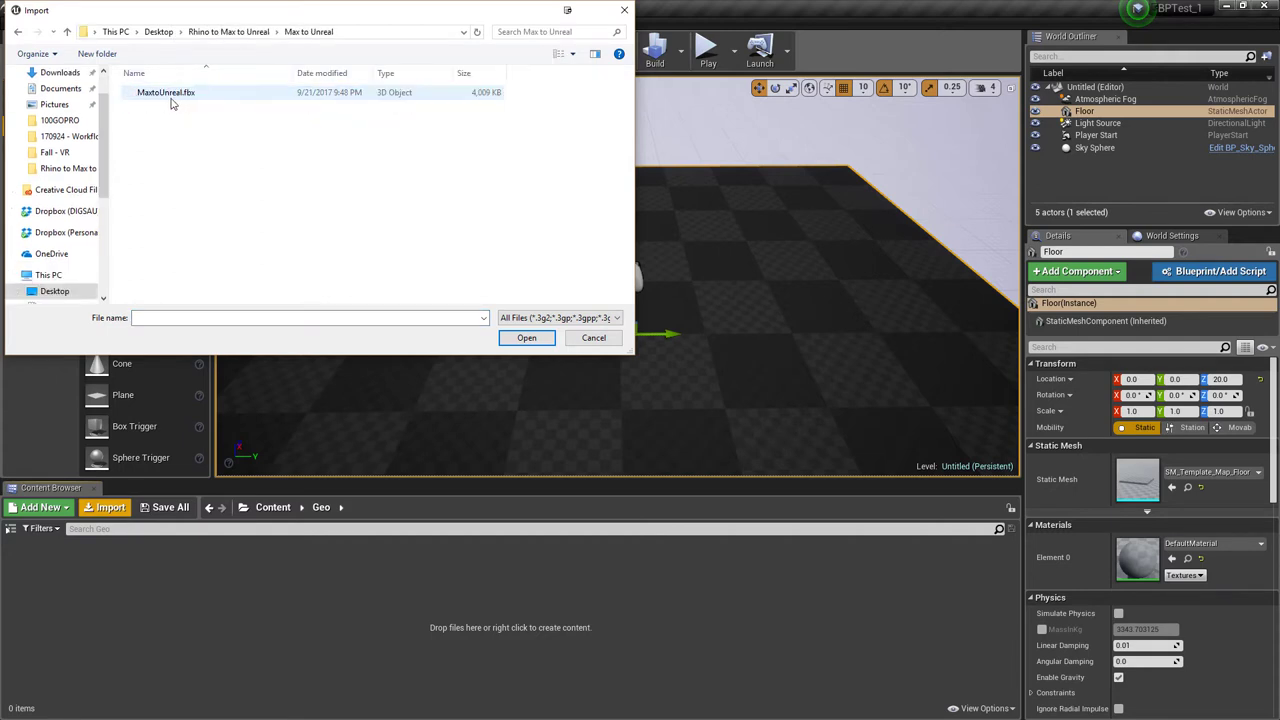
{"action": "left_click", "coordinate": [125, 93]}
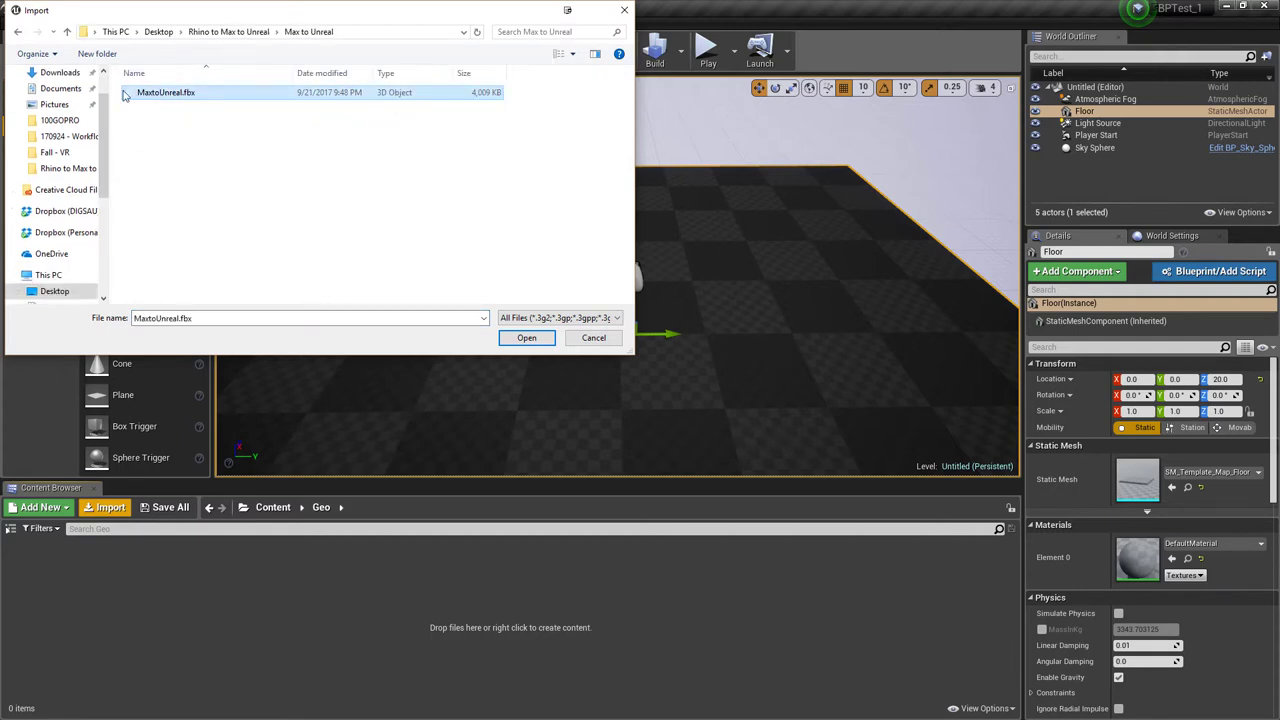
{"action": "left_click", "coordinate": [526, 339]}
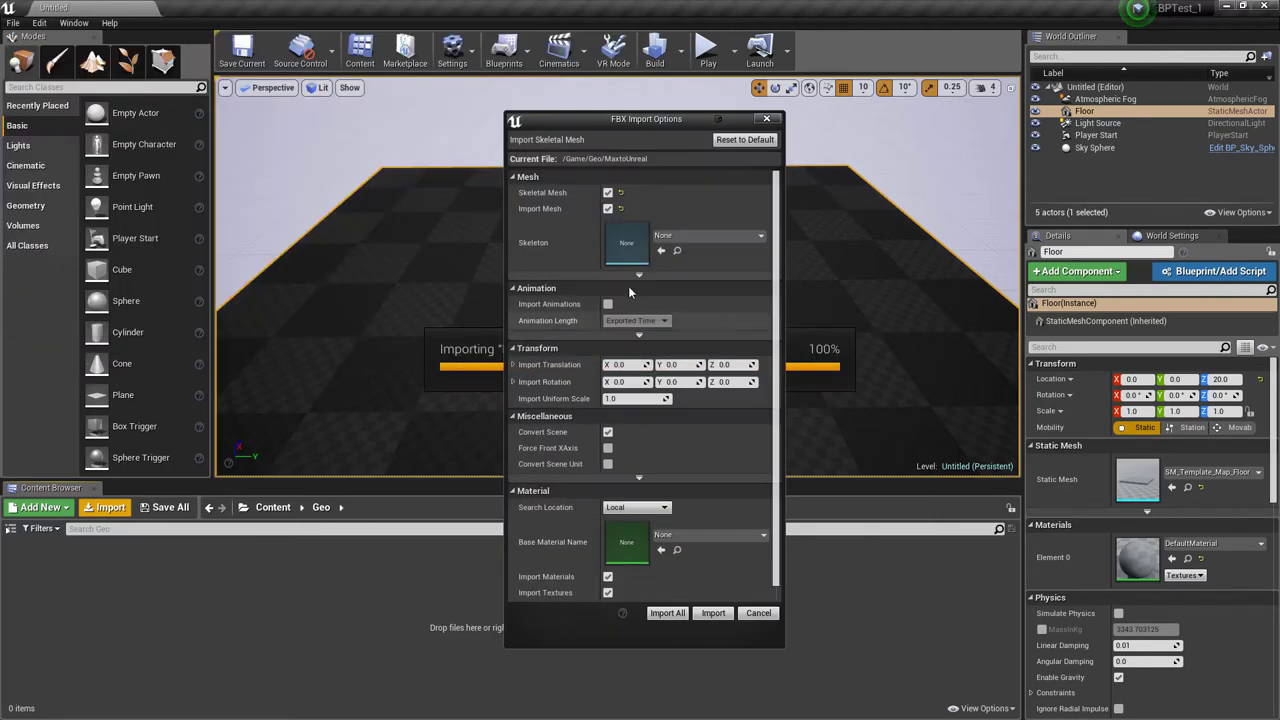
Import all objects with Skeletal Mesh turned off and Combine Meshes left off, and dismiss the message log.
{"action": "left_click", "coordinate": [607, 192]}
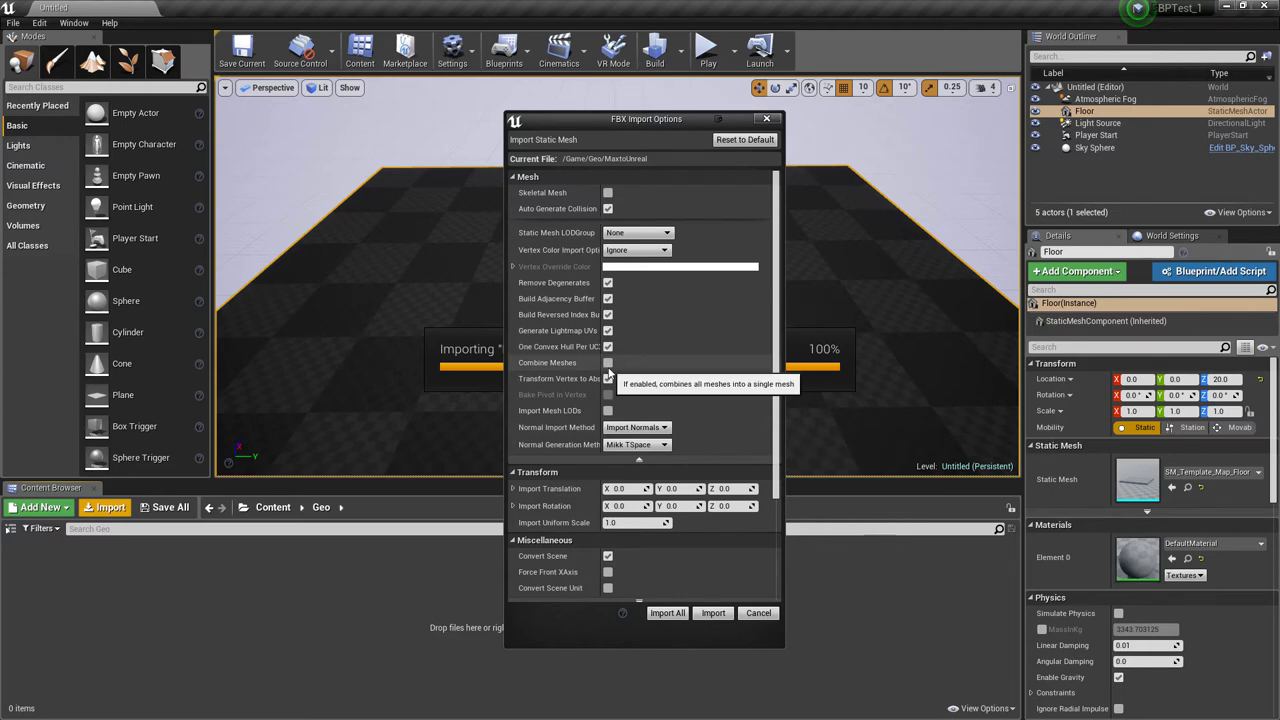
{"action": "scroll", "coordinate": [640, 460], "scroll_direction": "down", "scroll_amount": 4}
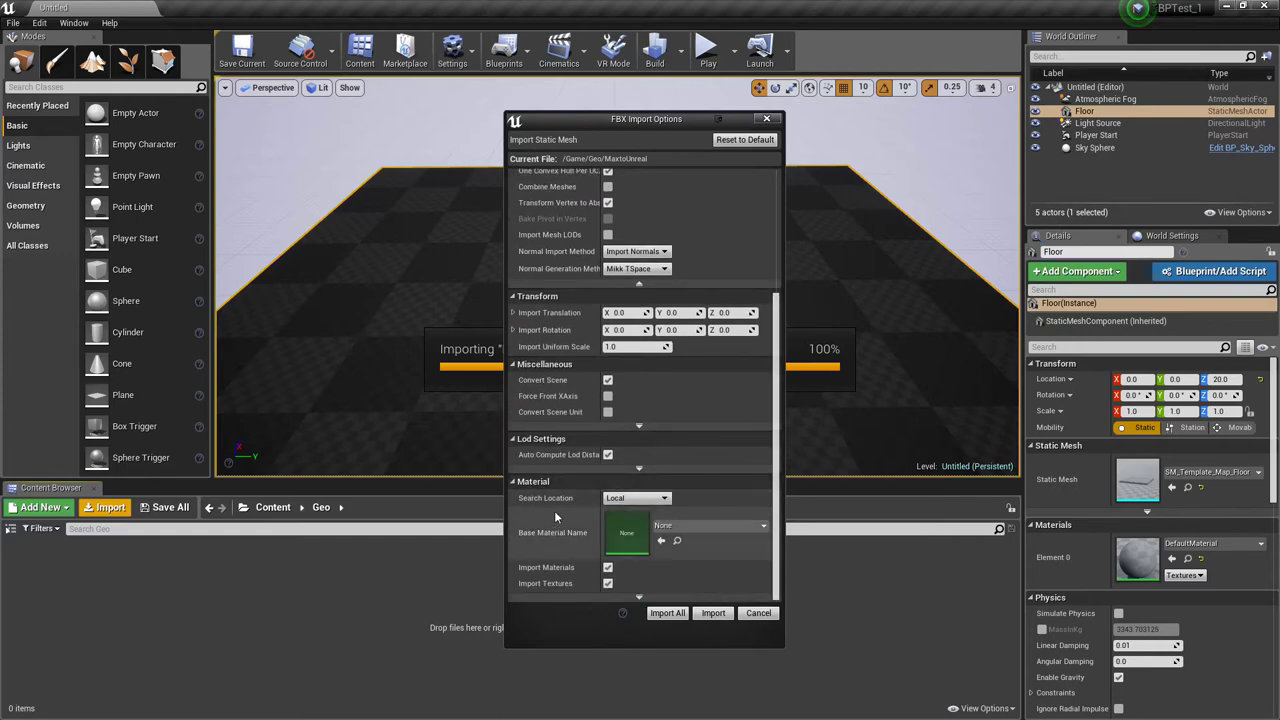
{"action": "left_click", "coordinate": [668, 612]}
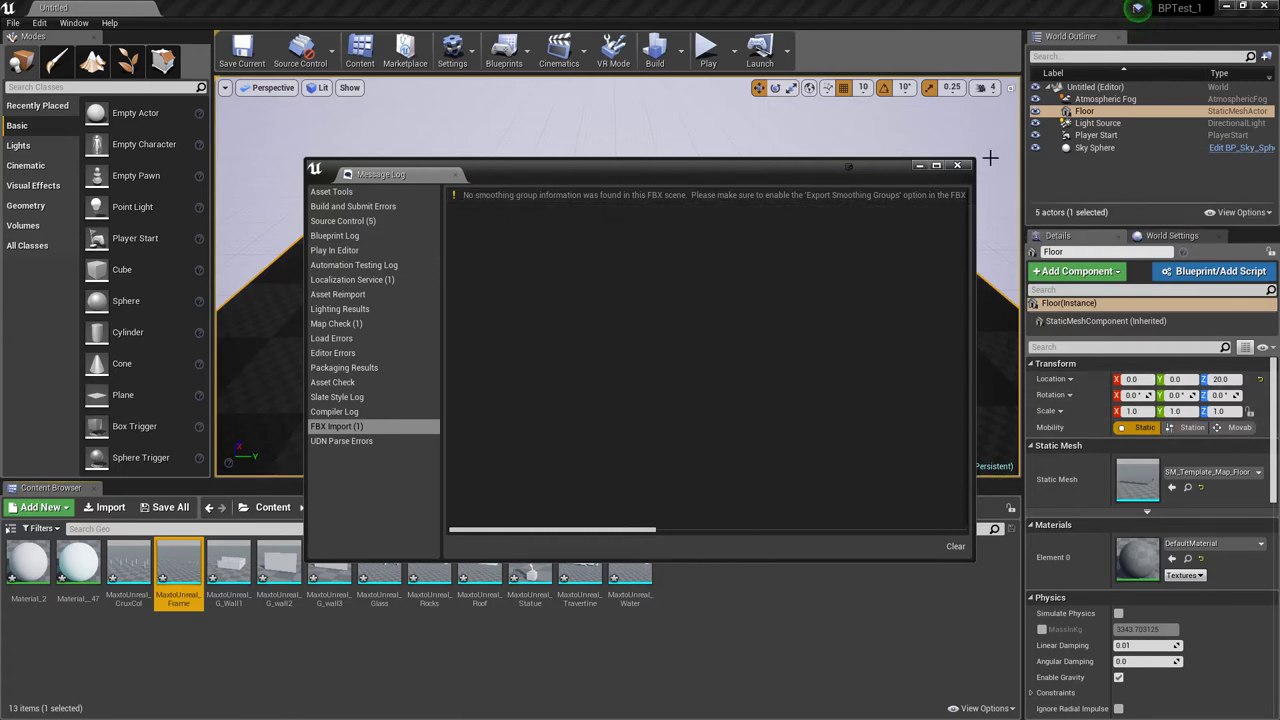
{"action": "left_click", "coordinate": [959, 166]}
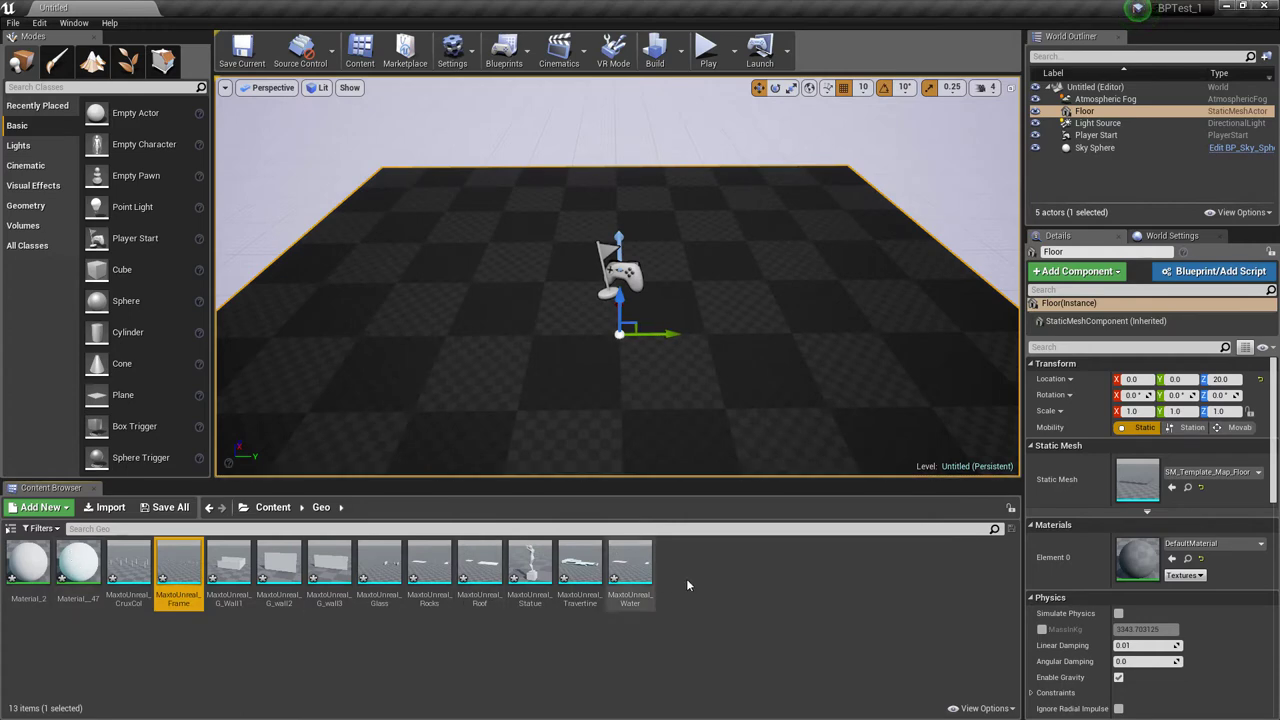
Place all eleven imported static meshes, from CruxCol to Water, together in the level and frame them.
{"action": "left_click", "coordinate": [640, 650]}
{"action": "left_click", "coordinate": [128, 565]}
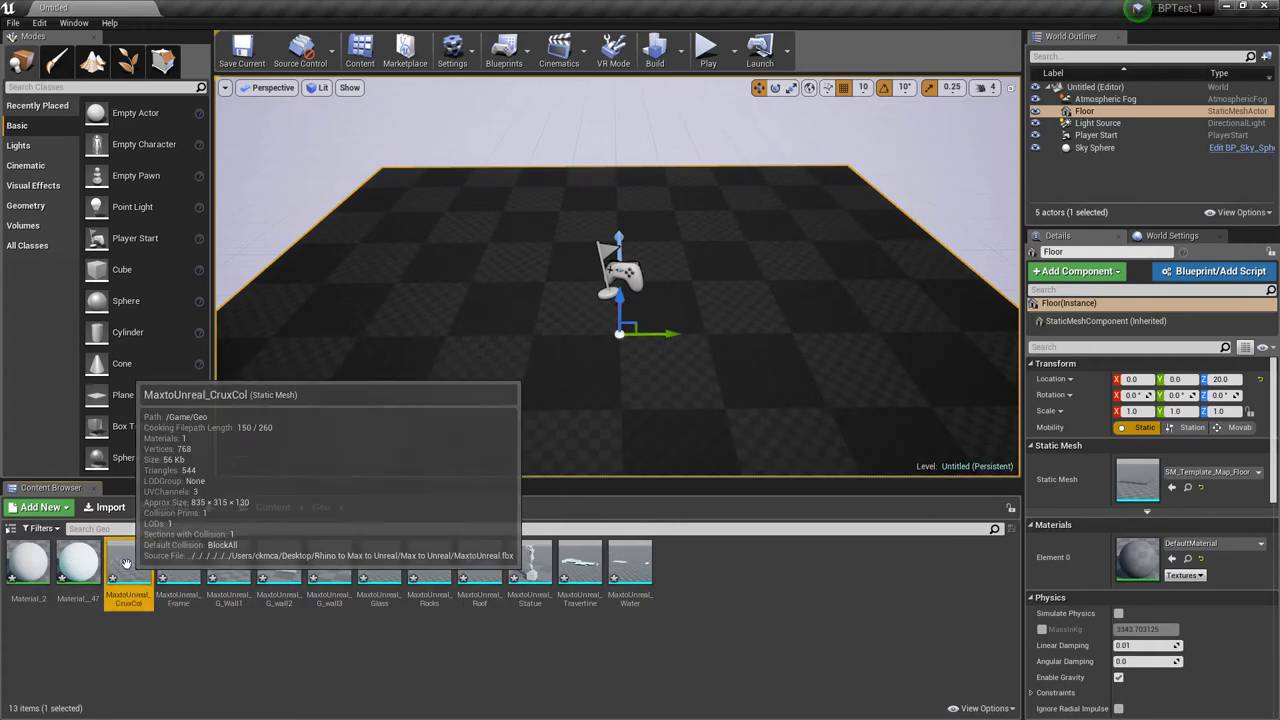
{"action": "left_click", "coordinate": [642, 567], "text": "shift"}
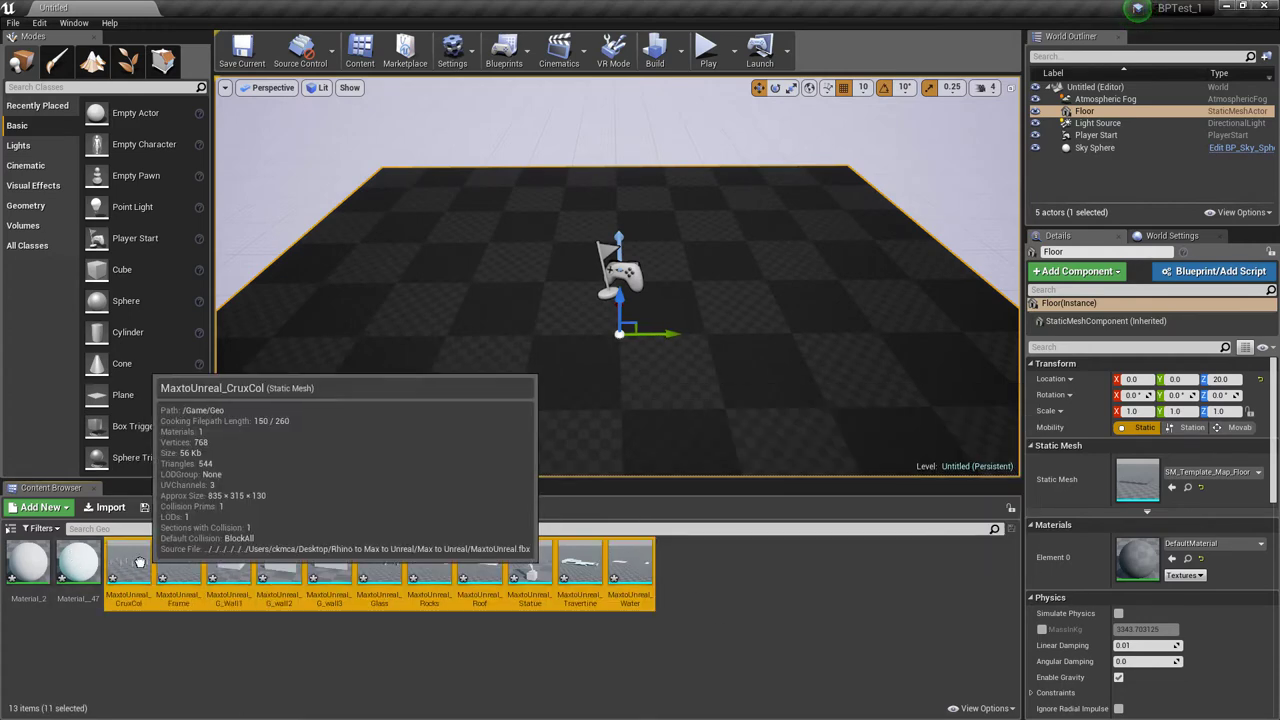
{"action": "left_click_drag", "start_coordinate": [142, 560], "coordinate": [465, 296]}
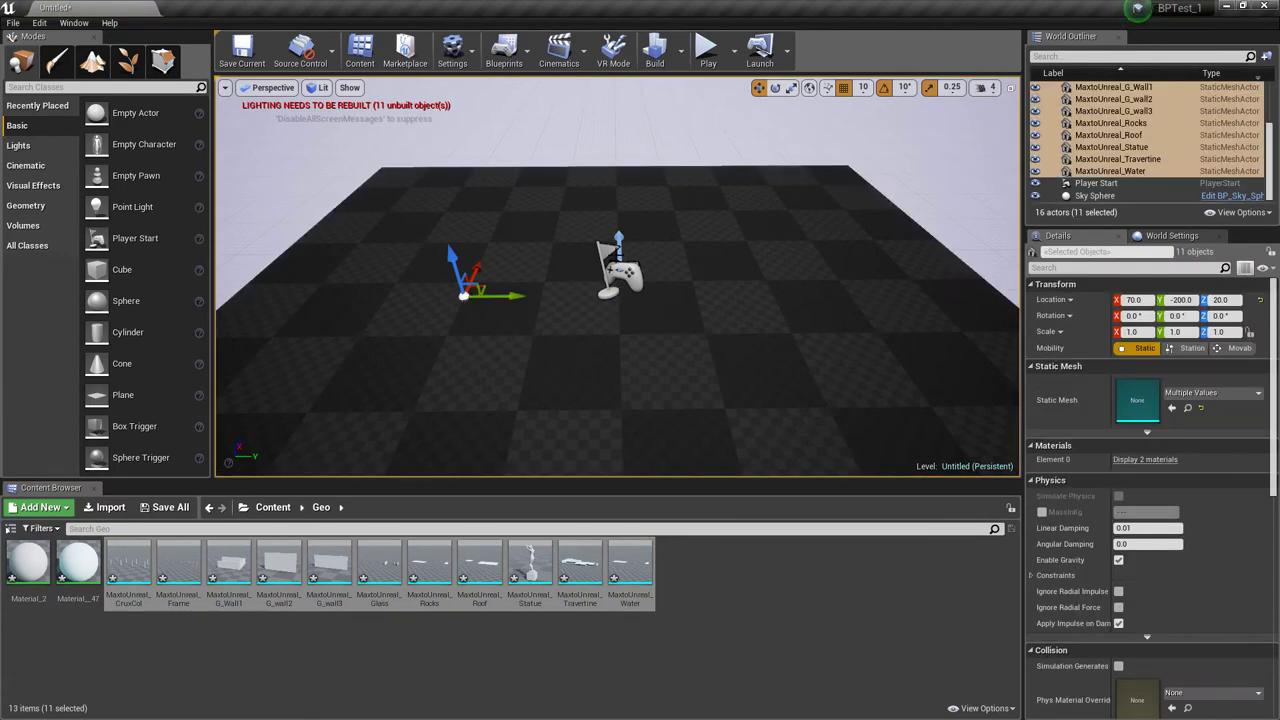
{"action": "key", "text": "f"}
{"action": "left_click_drag", "start_coordinate": [783, 288], "coordinate": [870, 225], "text": "alt"}
{"action": "right_click_drag", "start_coordinate": [784, 352], "coordinate": [830, 309]}
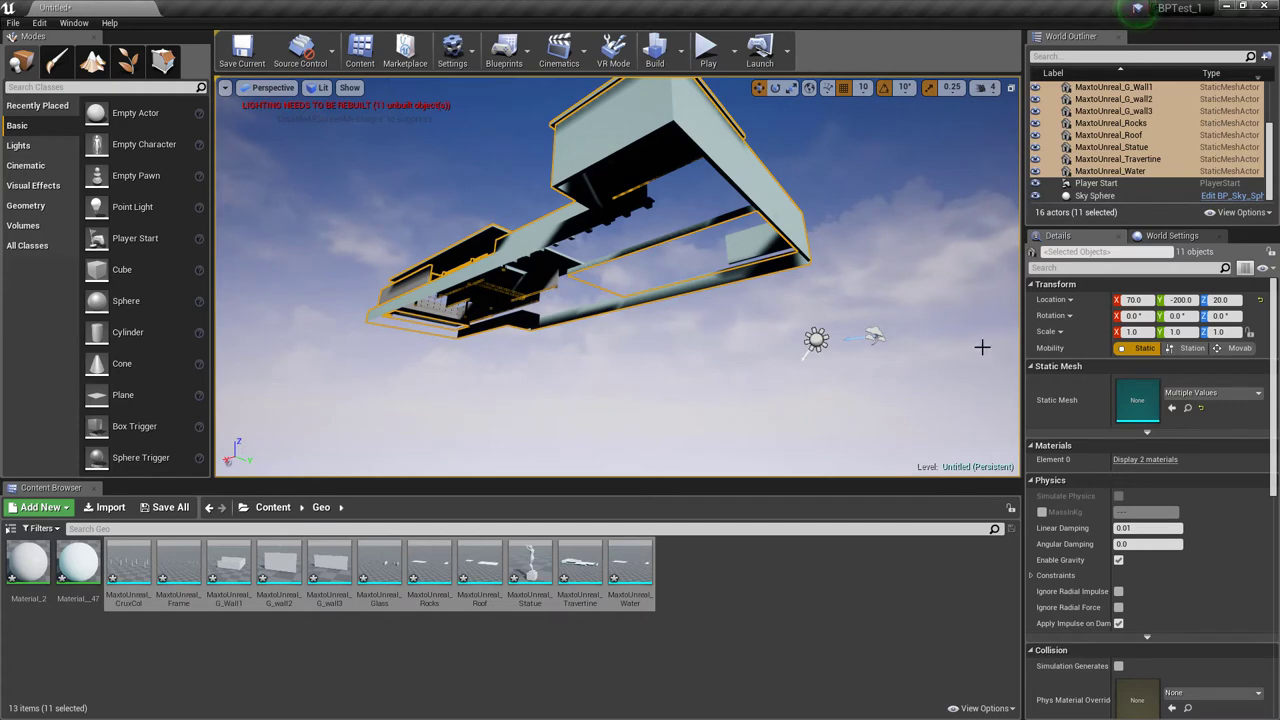
Lock the scale proportions of the placed meshes and set their uniform scale to 3.54.
{"action": "left_click", "coordinate": [1133, 331]}
{"action": "left_click", "coordinate": [1250, 332]}
{"action": "left_click", "coordinate": [1141, 332]}
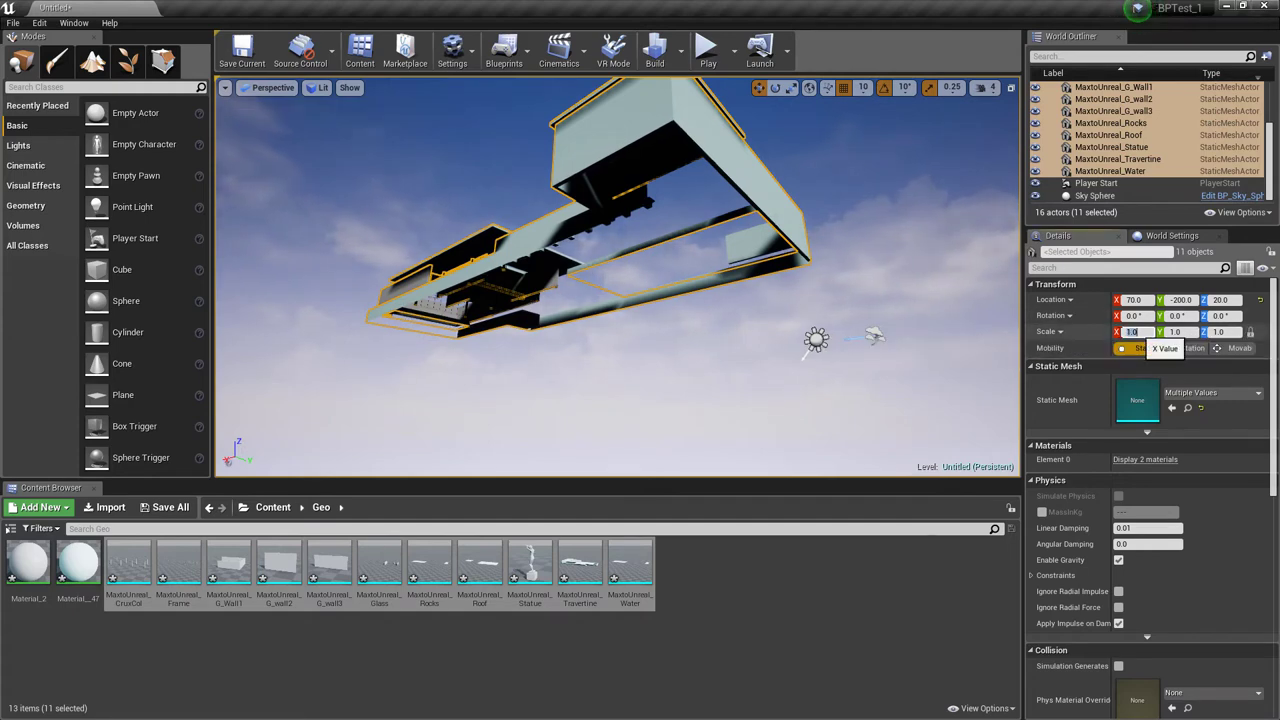
{"action": "left_click", "coordinate": [1129, 331]}
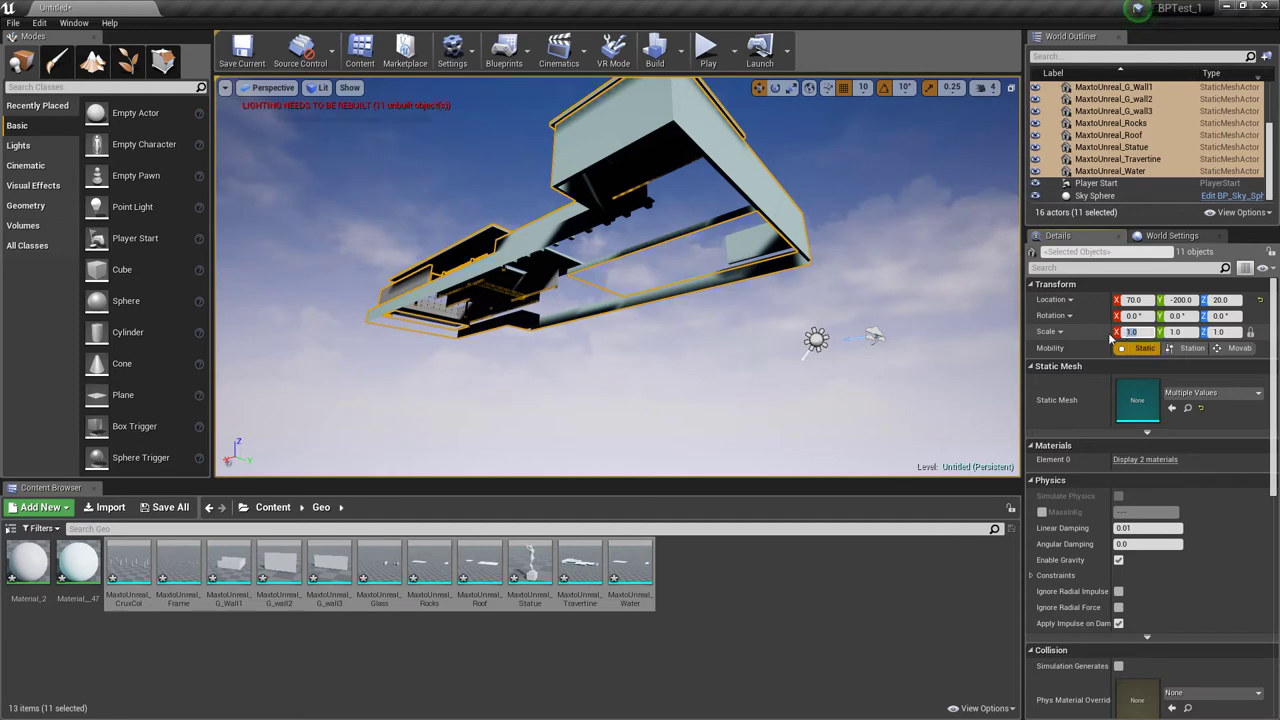
{"action": "type", "text": "3.54"}
{"action": "key", "text": "Tab"}
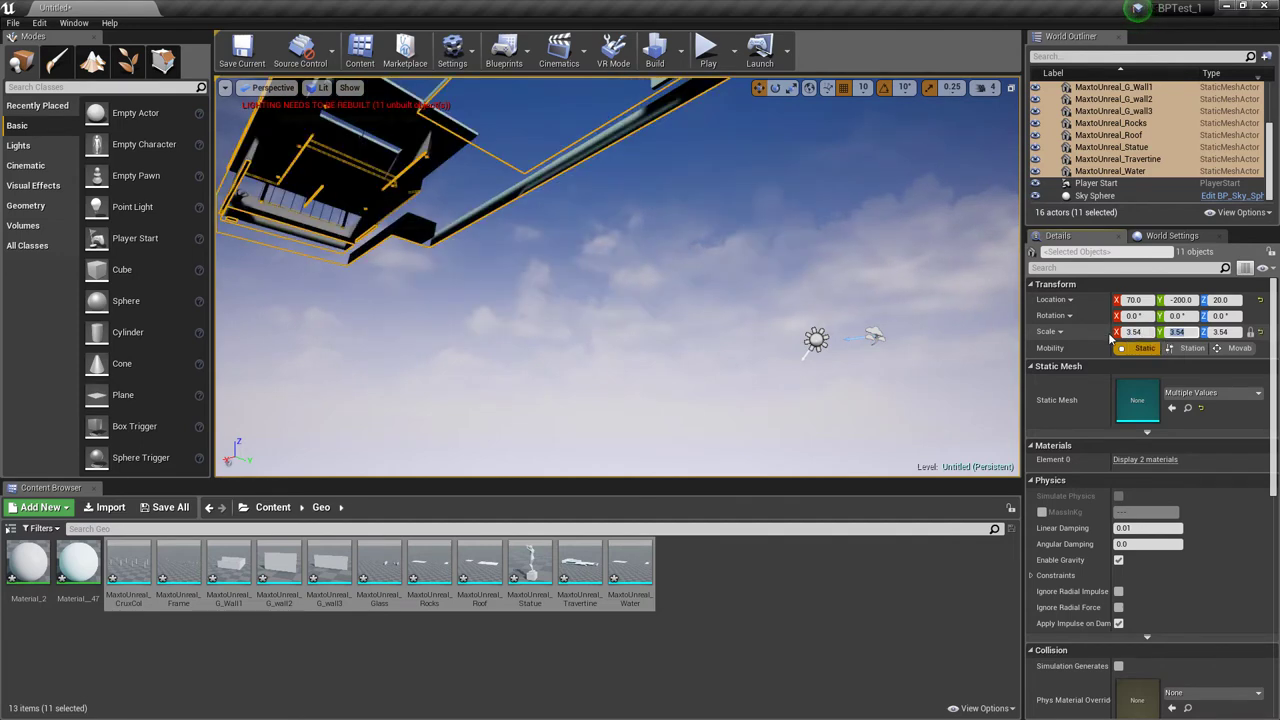
Set the Z location of the selected building meshes to -3000.
{"action": "right_click_drag", "start_coordinate": [578, 225], "coordinate": [580, 158]}
{"action": "right_click_drag", "start_coordinate": [700, 320], "coordinate": [688, 343]}
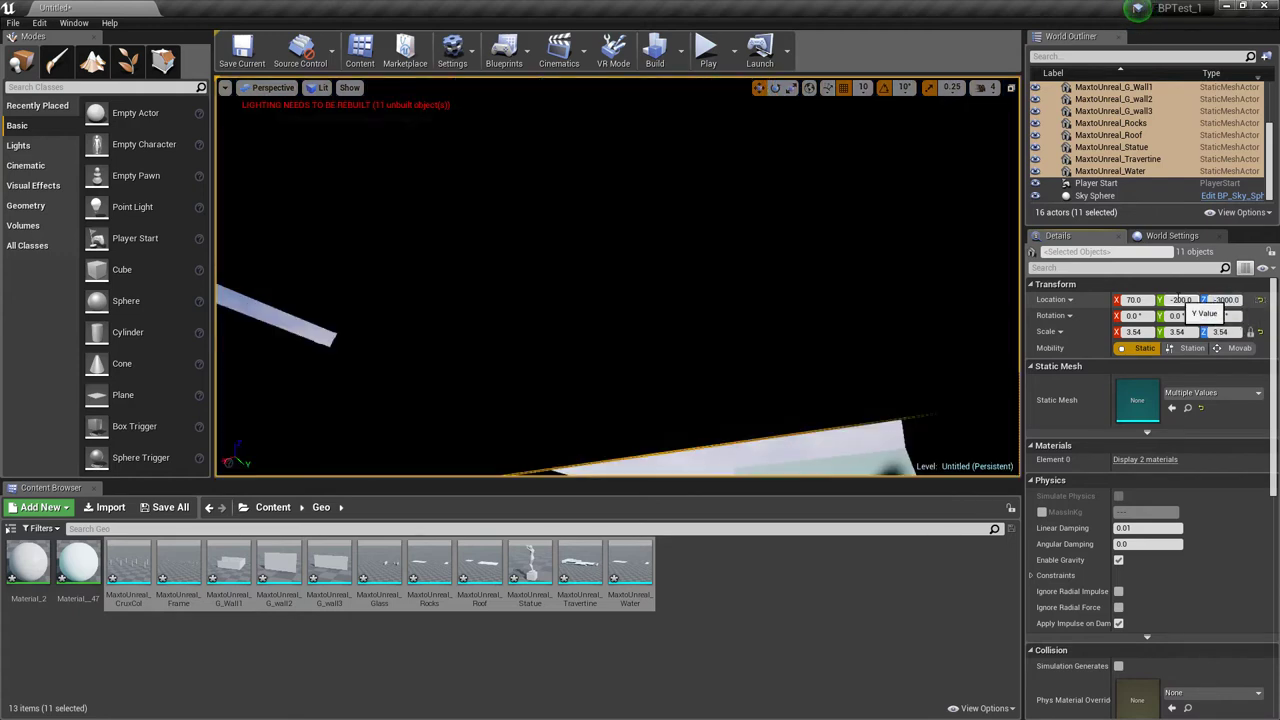
{"action": "right_click_drag", "start_coordinate": [618, 276], "coordinate": [660, 285]}
{"action": "right_click_drag", "start_coordinate": [553, 431], "coordinate": [441, 425]}
Scale the Floor to about 14.25 in X and 4.75 in Y, and move it to about X 5830, Z 290.
{"action": "left_click", "coordinate": [371, 390]}
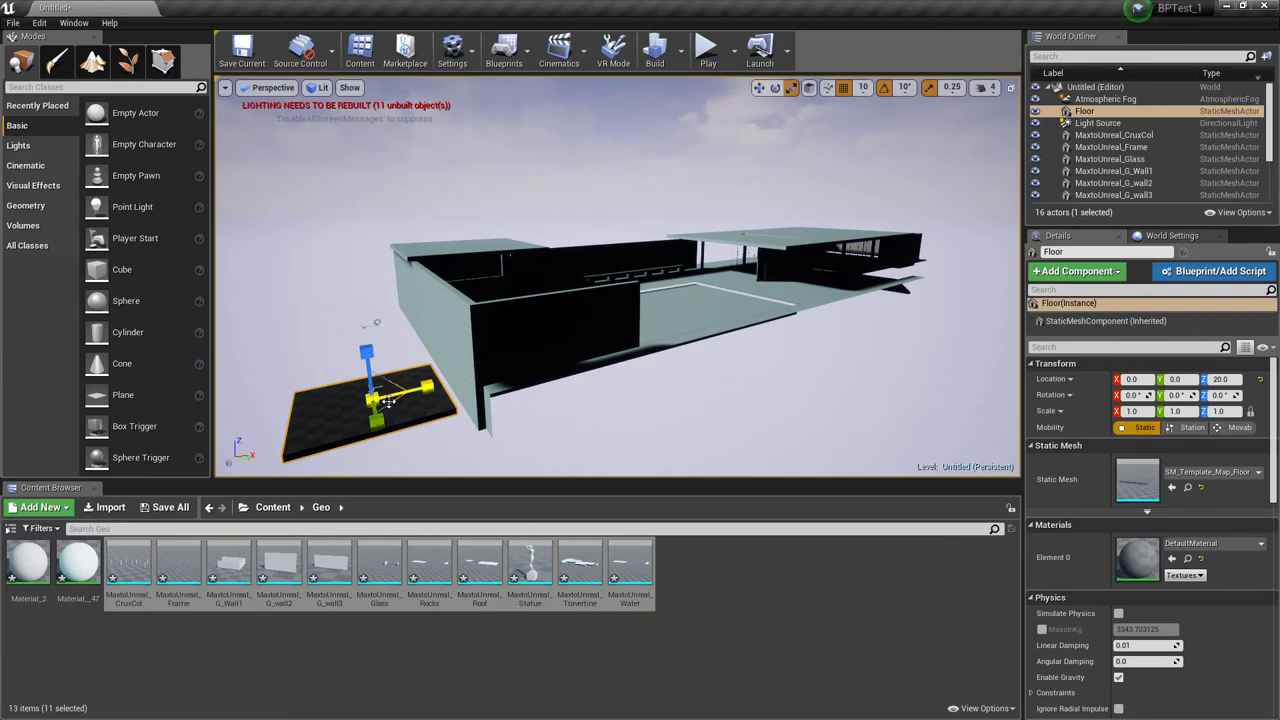
{"action": "left_click_drag", "start_coordinate": [390, 405], "coordinate": [500, 370]}
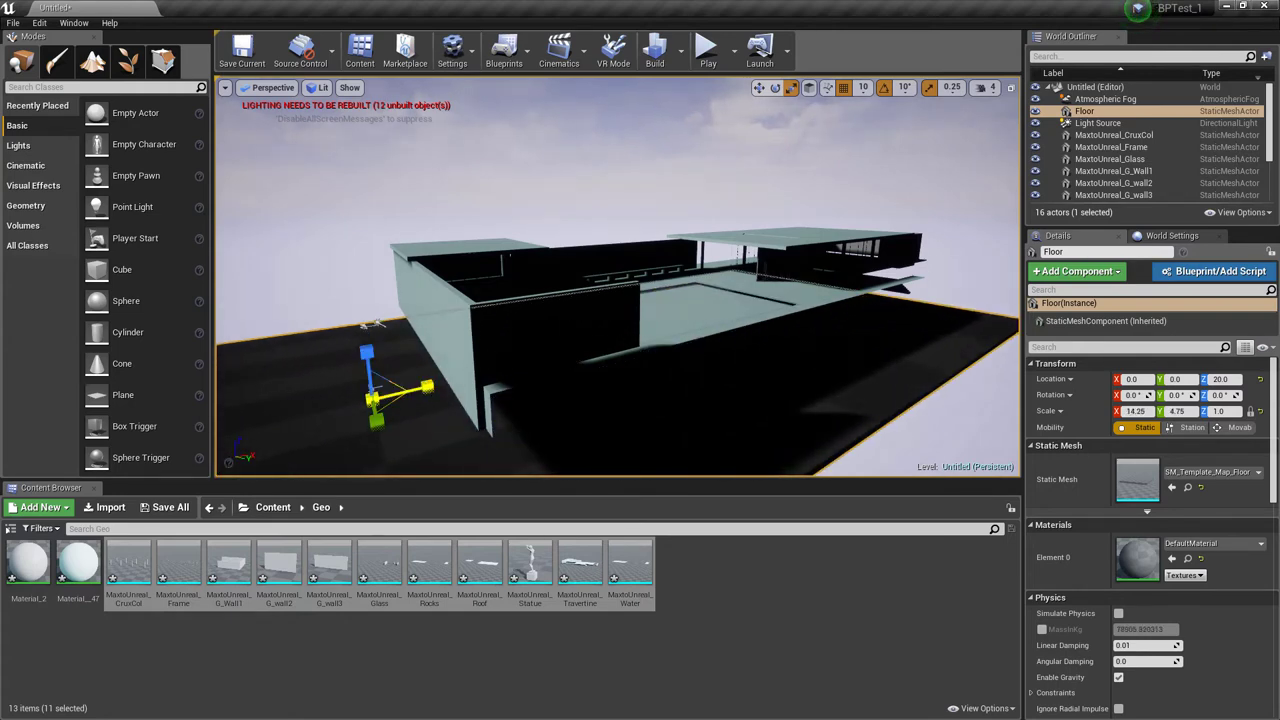
{"action": "left_click_drag", "start_coordinate": [415, 392], "coordinate": [806, 313]}
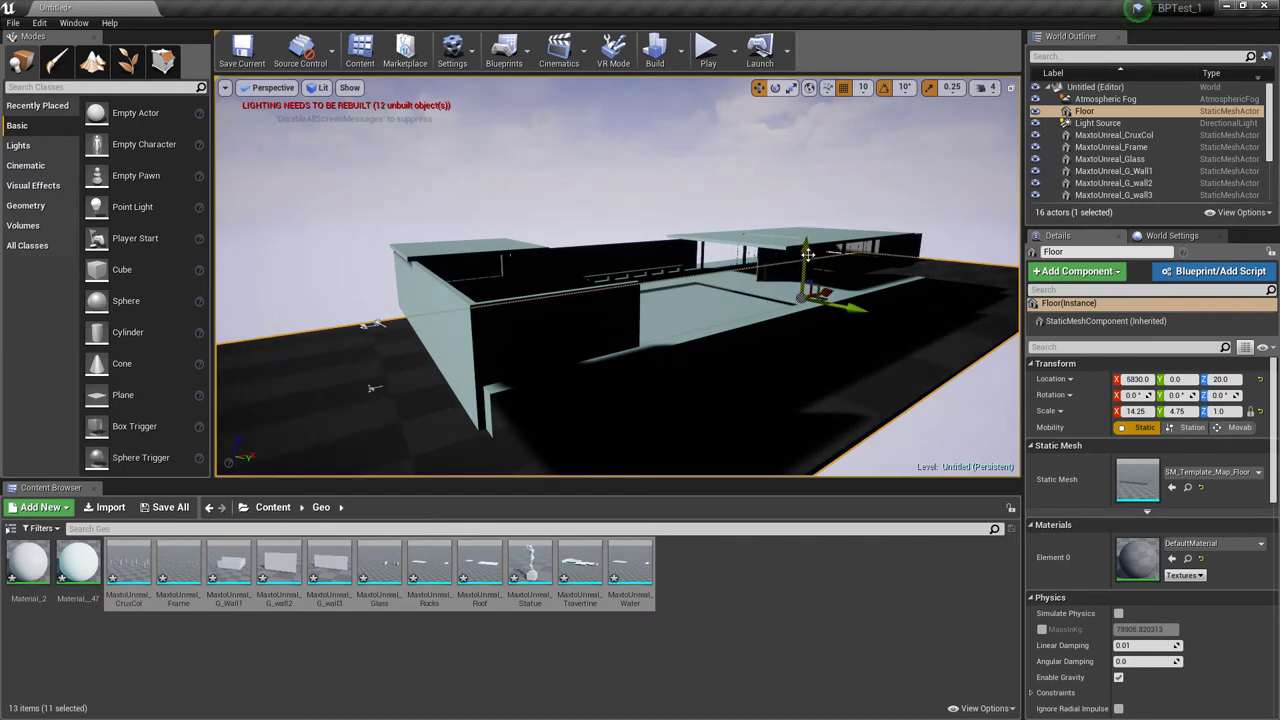
{"action": "mouse_move", "coordinate": [807, 254]}
{"action": "left_mouse_down"}
{"action": "mouse_move", "coordinate": [805, 285]}
{"action": "mouse_move", "coordinate": [805, 237]}
{"action": "left_mouse_up"}
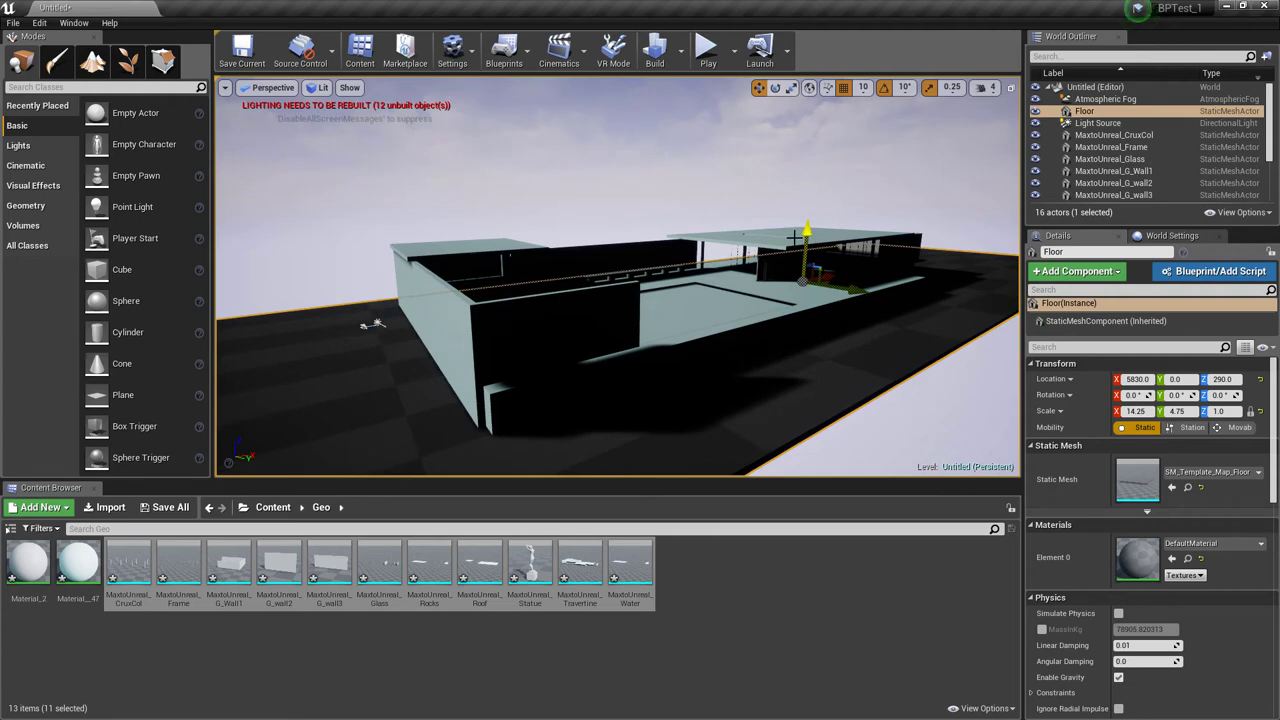
Add a Sky Light above the building at about X 2940, Y 3790, Z 1470.
{"action": "left_click", "coordinate": [626, 185]}
{"action": "right_click_drag", "start_coordinate": [631, 199], "coordinate": [574, 257]}
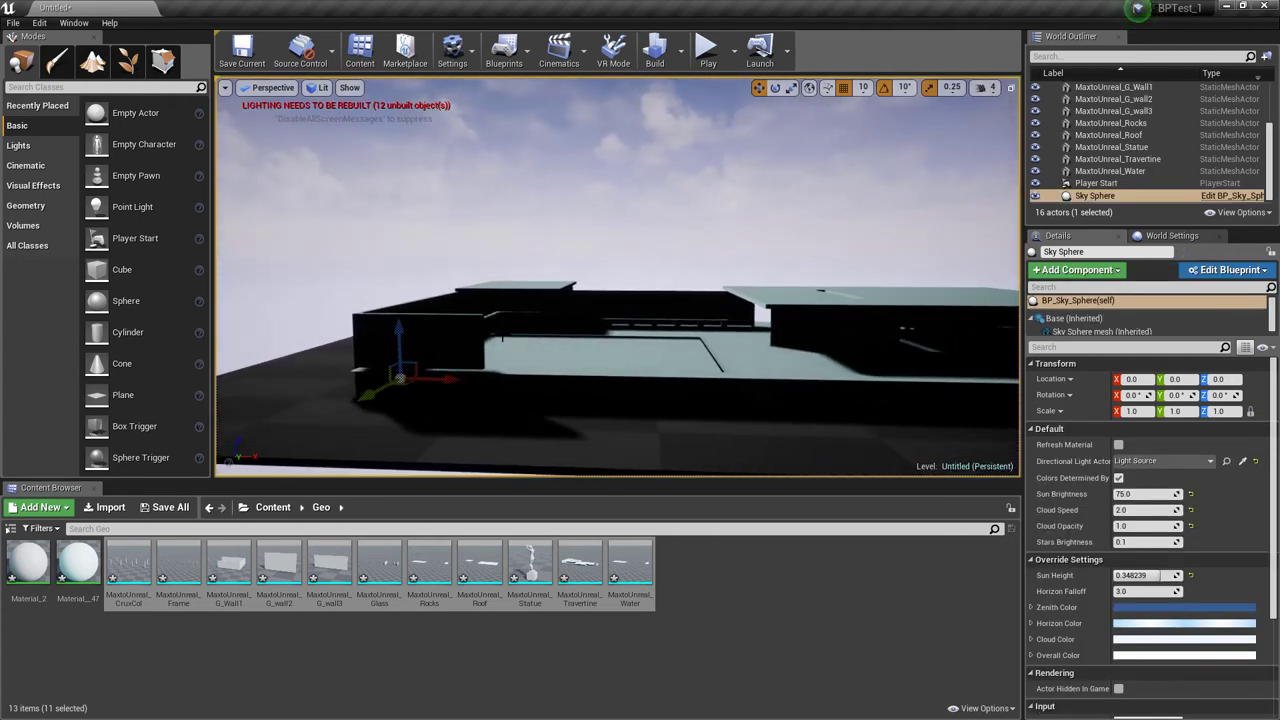
{"action": "left_click", "coordinate": [20, 147]}
{"action": "left_click_drag", "start_coordinate": [116, 208], "coordinate": [684, 262]}
{"action": "right_click_drag", "start_coordinate": [684, 262], "coordinate": [720, 262]}
{"action": "right_click_drag", "start_coordinate": [600, 337], "coordinate": [370, 308]}
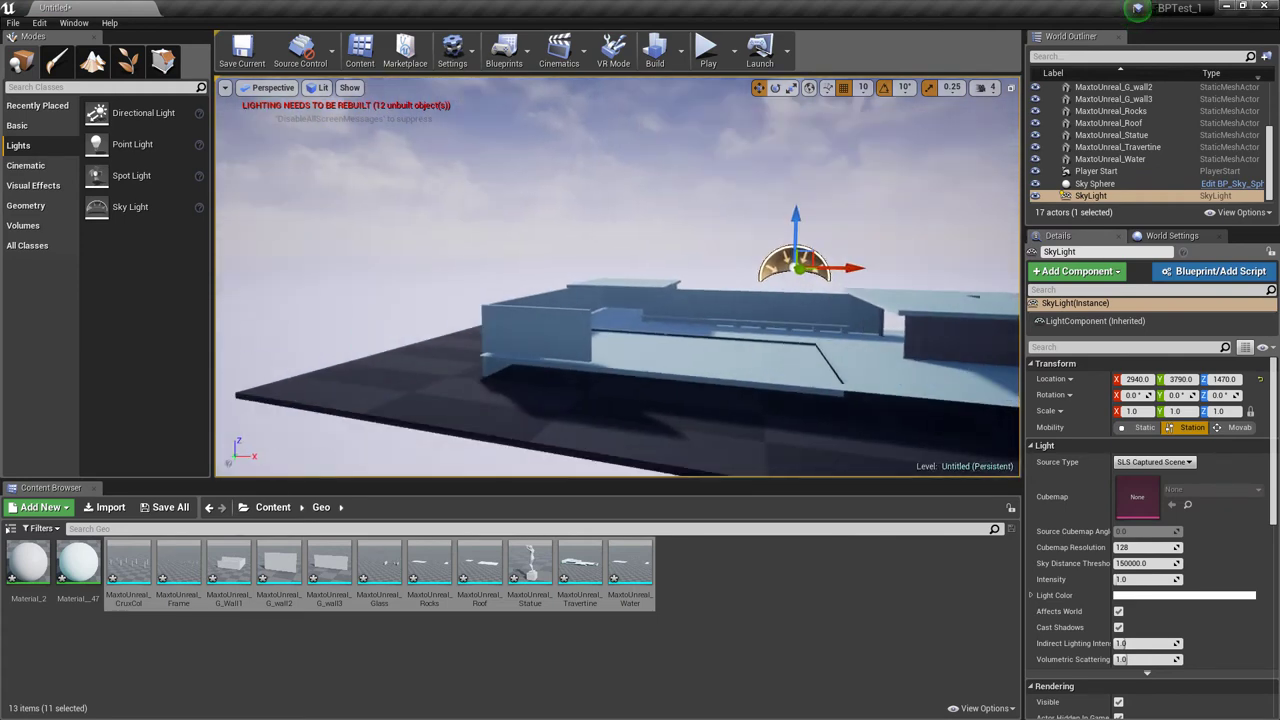
Move the Player Start from the level's origin to about X 2810, Z 692, above the building's terrace.
{"action": "right_click_drag", "start_coordinate": [625, 268], "coordinate": [683, 261]}
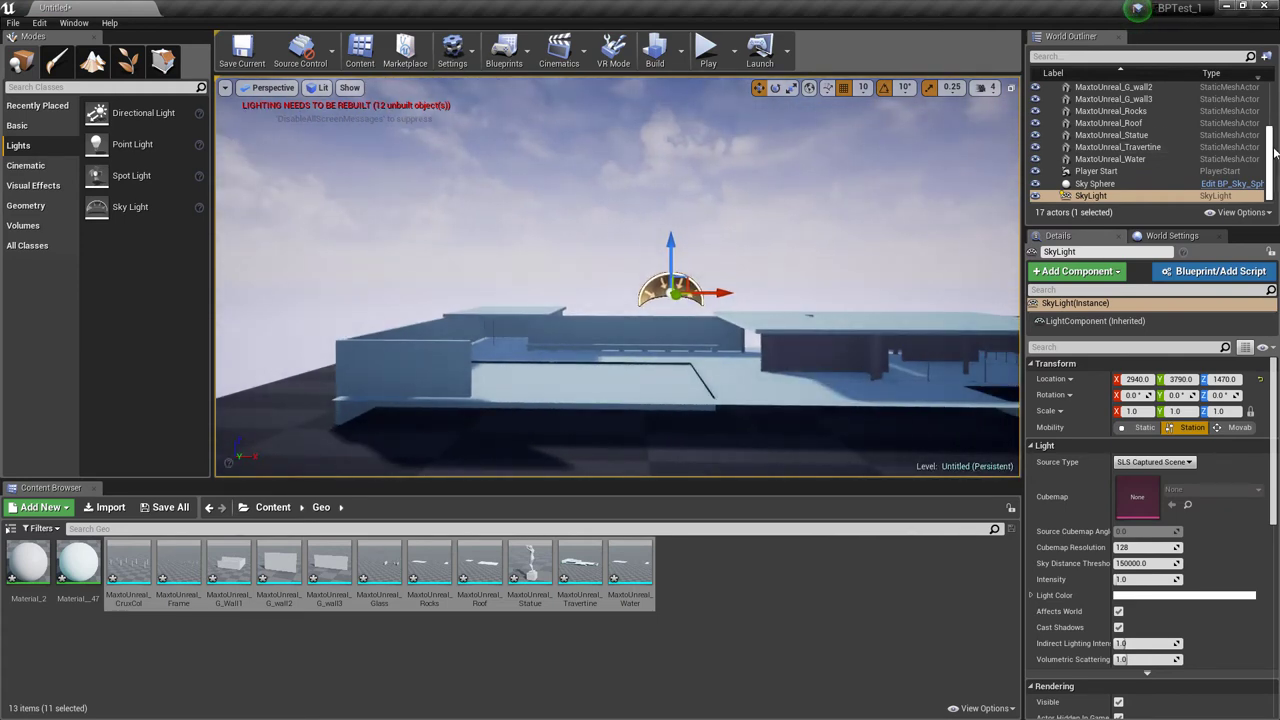
{"action": "left_click_drag", "start_coordinate": [1275, 150], "coordinate": [1275, 110]}
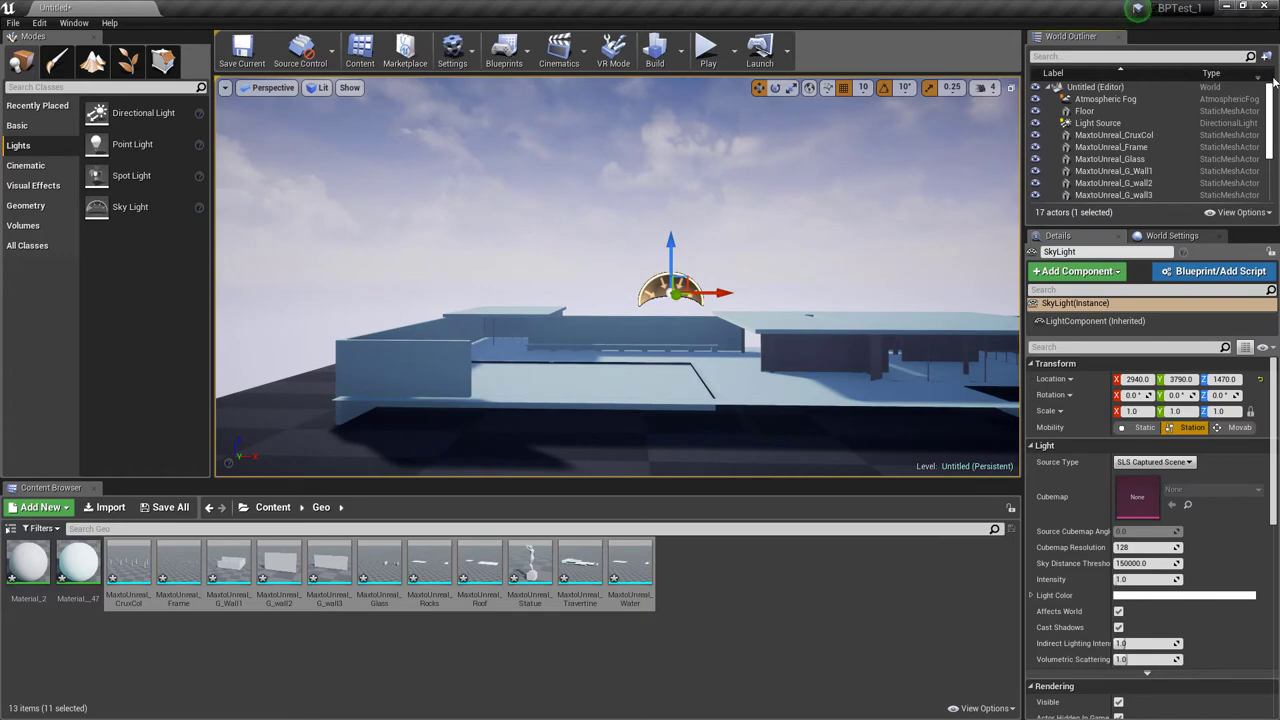
{"action": "scroll", "coordinate": [1264, 146], "scroll_direction": "down", "scroll_amount": 2}
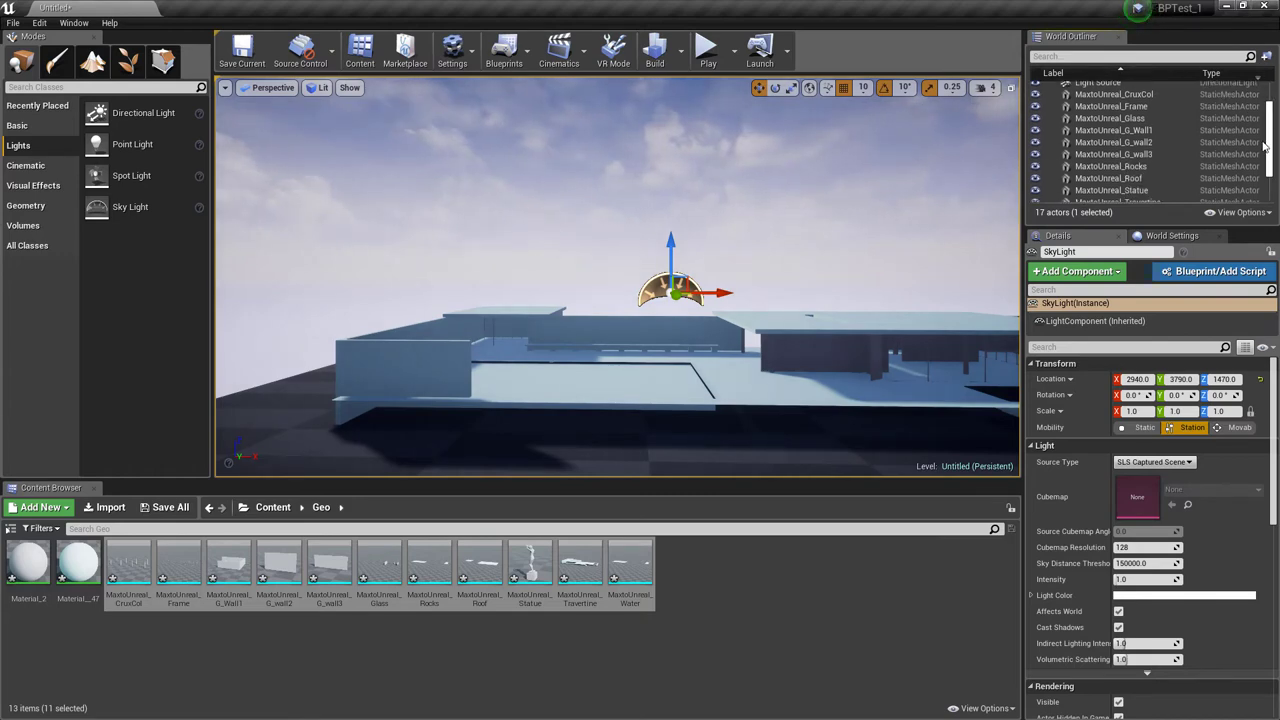
{"action": "scroll", "coordinate": [1264, 146], "scroll_direction": "down", "scroll_amount": 2}
{"action": "left_click", "coordinate": [1096, 171]}
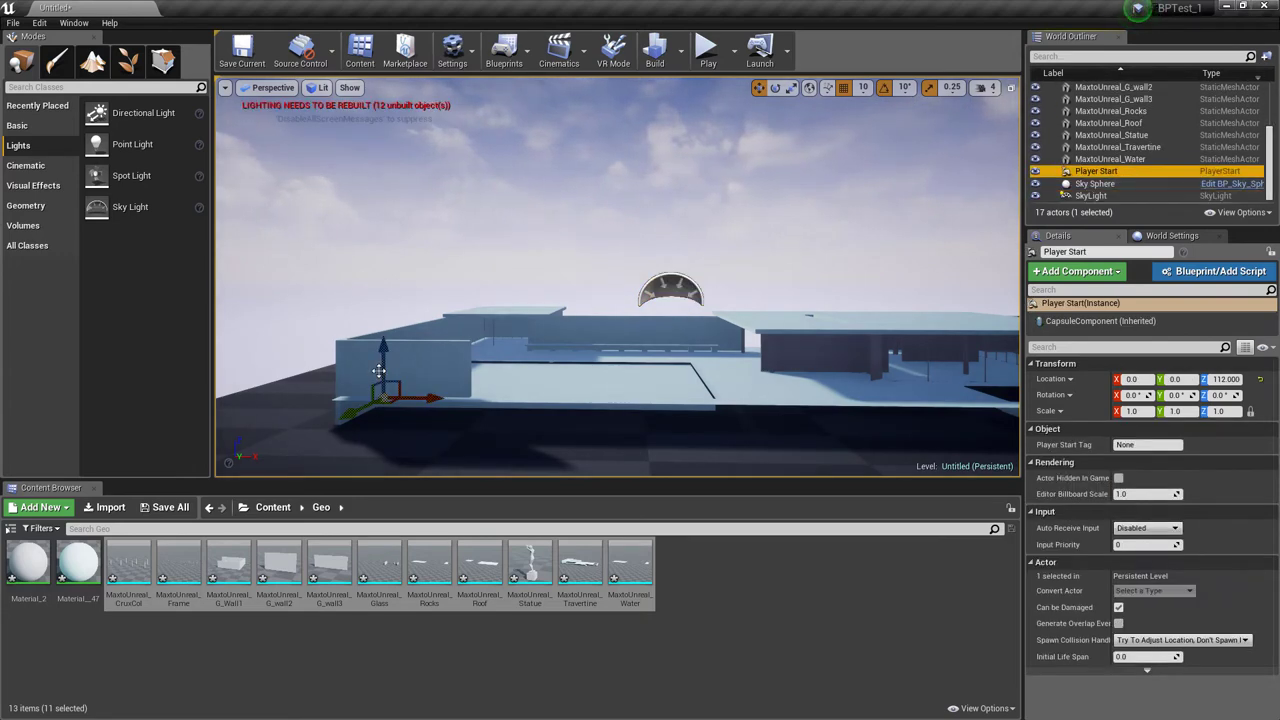
{"action": "left_click_drag", "start_coordinate": [383, 370], "coordinate": [383, 305]}
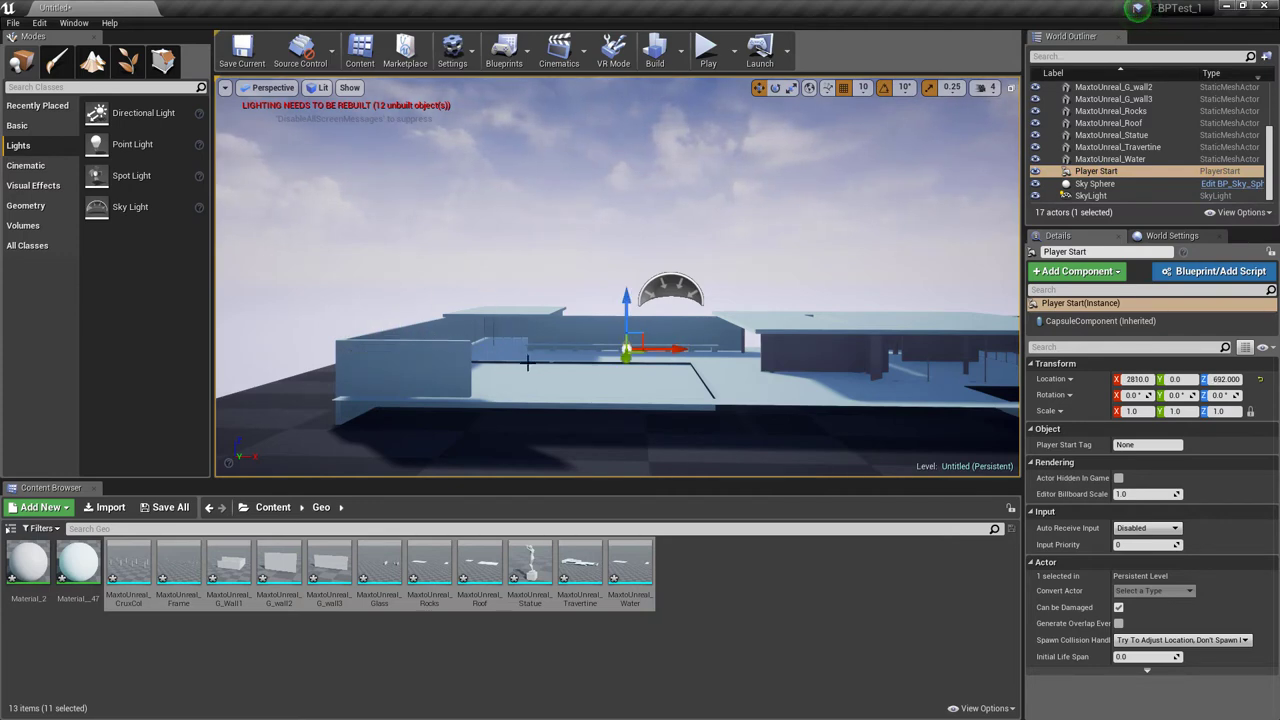
Shift the Player Start to Y -290 and adjust its height to Z 622, beside the long bench.
{"action": "key", "text": "w"}
{"action": "right_click_drag", "start_coordinate": [527, 362], "coordinate": [725, 376]}
{"action": "key", "text": "a"}
{"action": "right_click_drag", "start_coordinate": [540, 348], "coordinate": [556, 361]}
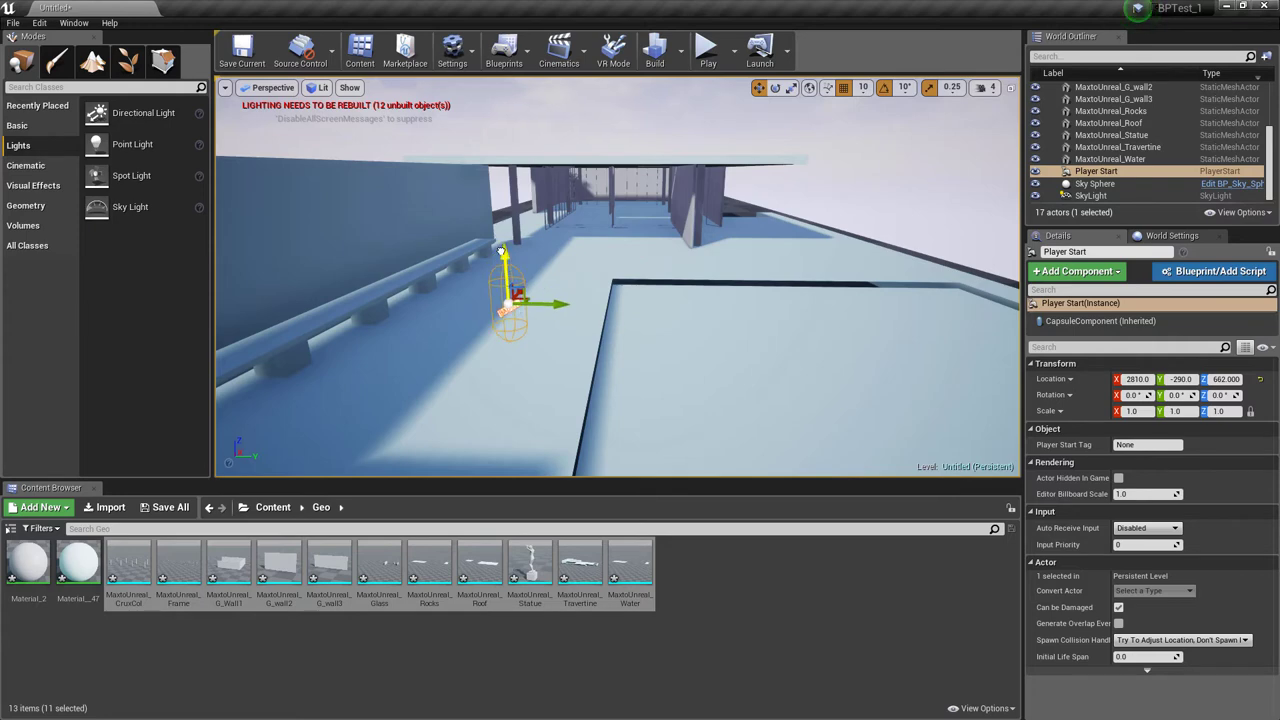
{"action": "right_click_drag", "start_coordinate": [497, 272], "coordinate": [421, 313]}
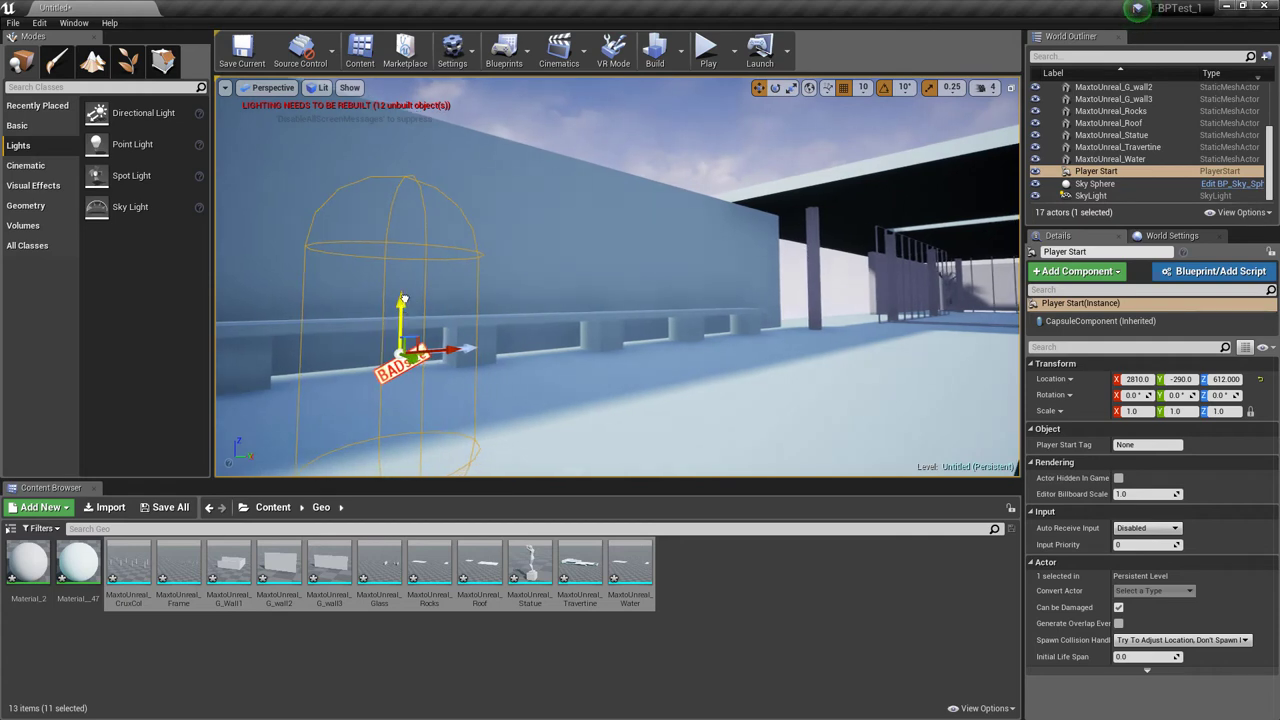
{"action": "left_click_drag", "start_coordinate": [403, 300], "coordinate": [403, 283]}
{"action": "right_click_drag", "start_coordinate": [369, 334], "coordinate": [369, 334]}
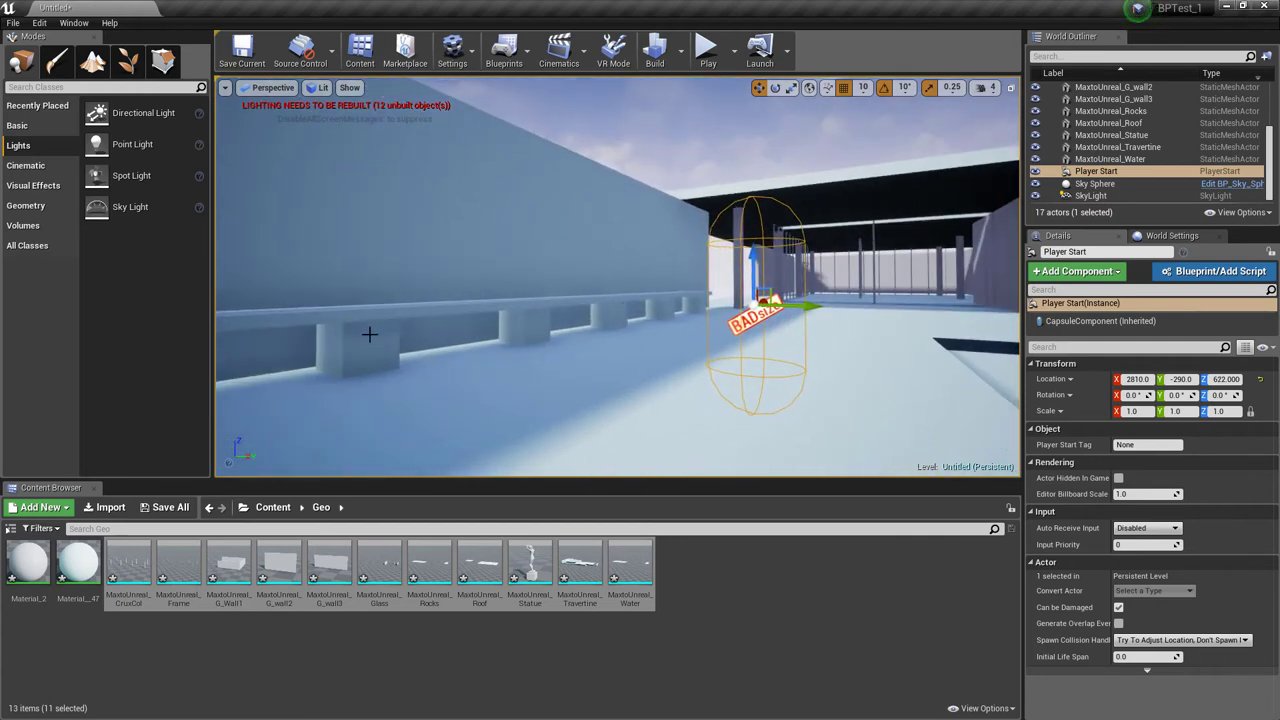
Examine the building's walls, terrace edges and steps from inside and outside for missing faces.
{"action": "right_click_drag", "start_coordinate": [665, 314], "coordinate": [572, 357]}
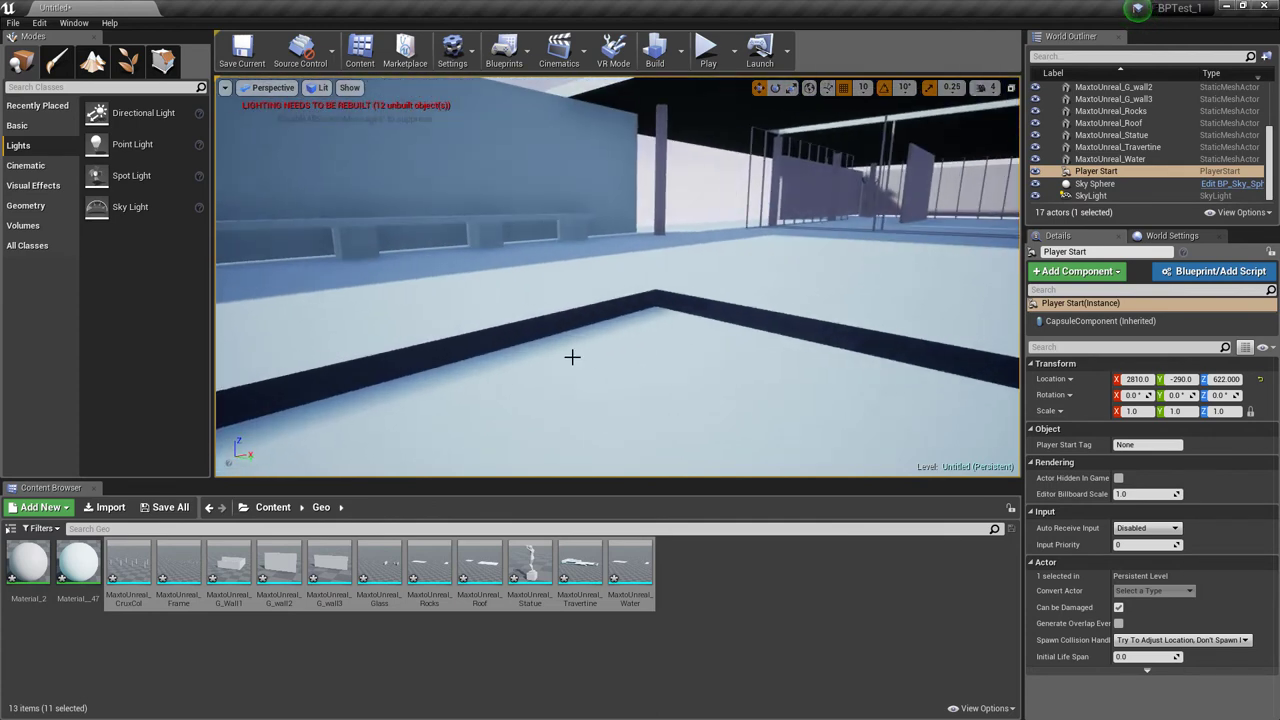
{"action": "right_click_drag", "start_coordinate": [764, 190], "coordinate": [800, 192]}
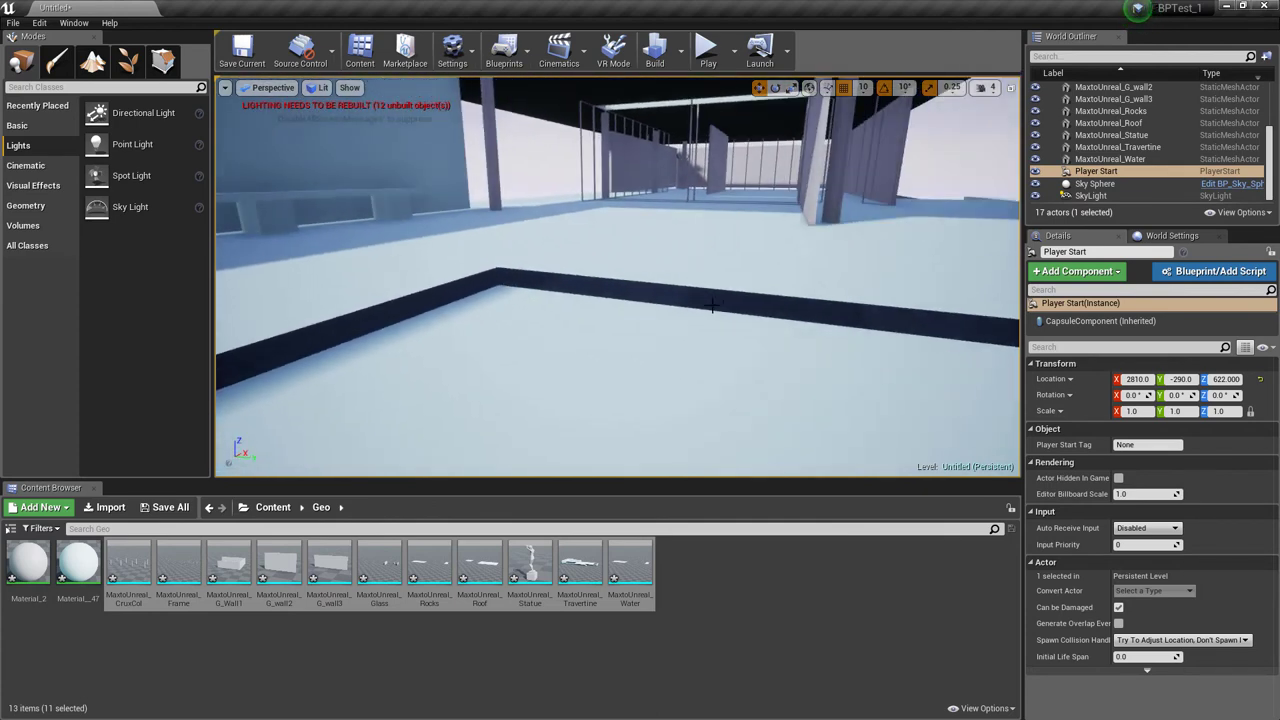
{"action": "right_click_drag", "start_coordinate": [712, 305], "coordinate": [775, 308]}
{"action": "right_click_drag", "start_coordinate": [616, 300], "coordinate": [755, 305]}
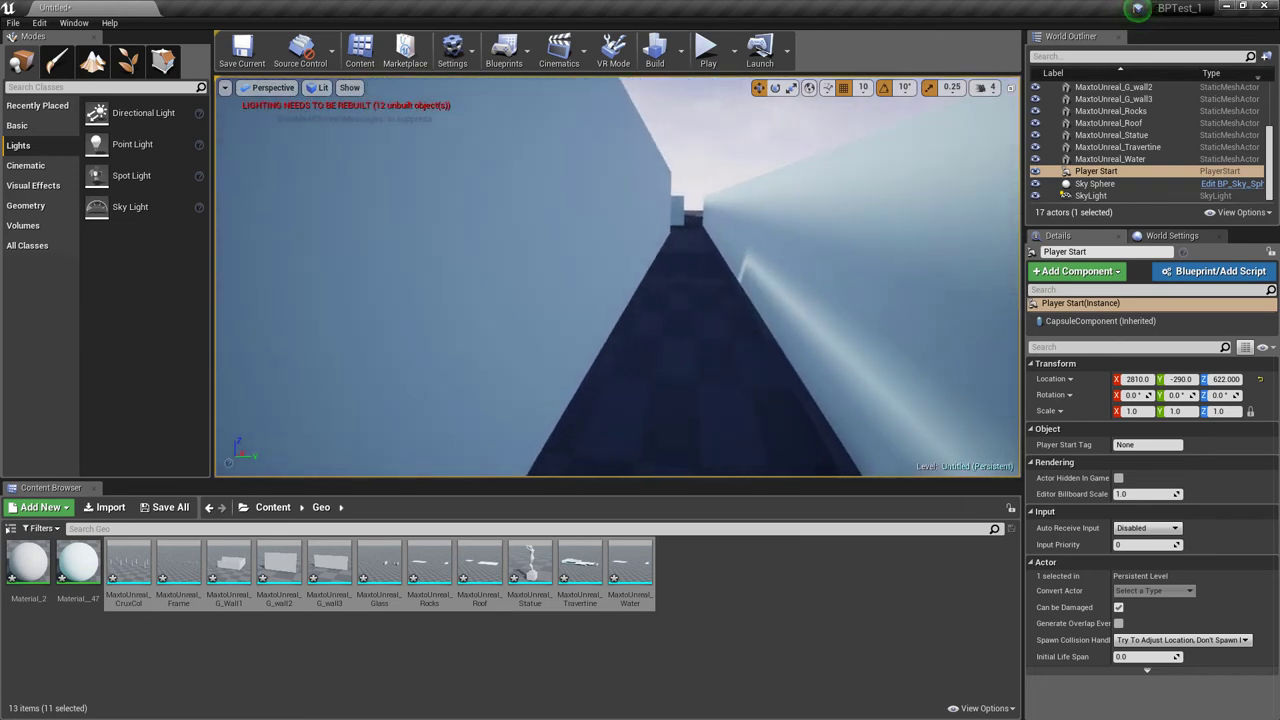
{"action": "right_click_drag", "start_coordinate": [837, 258], "coordinate": [810, 334]}
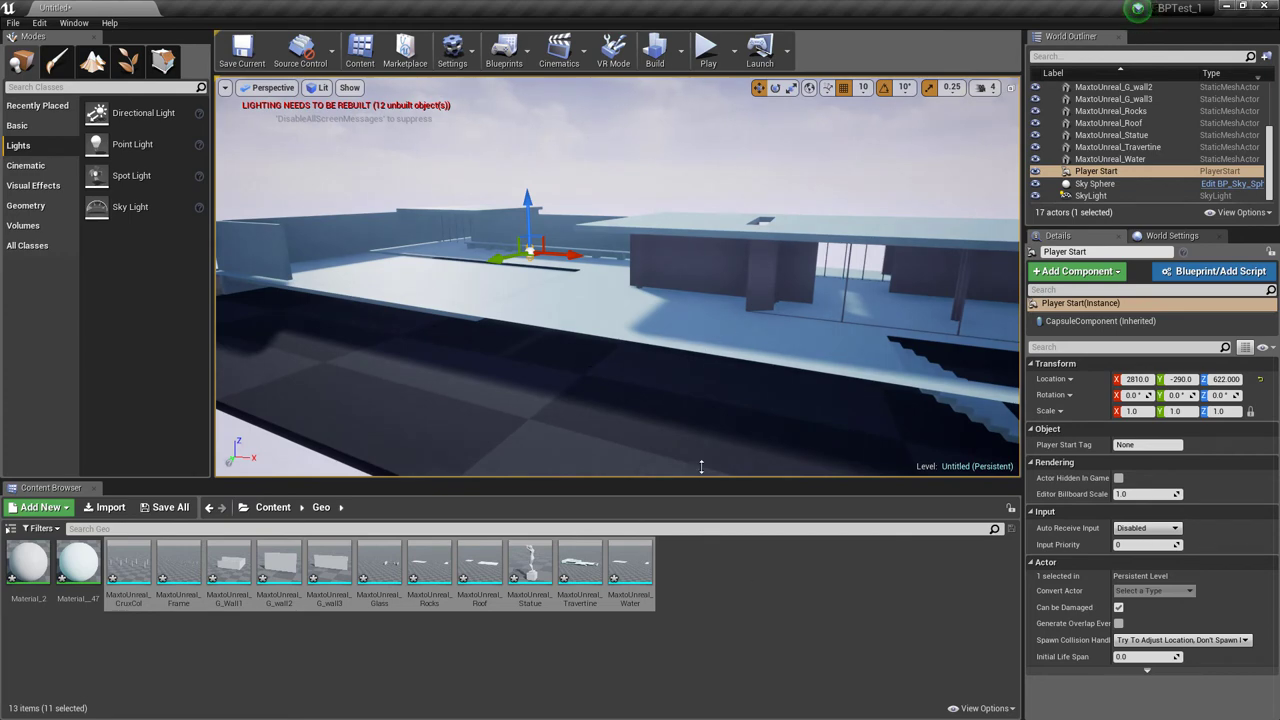
{"action": "right_click_drag", "start_coordinate": [794, 357], "coordinate": [843, 348]}
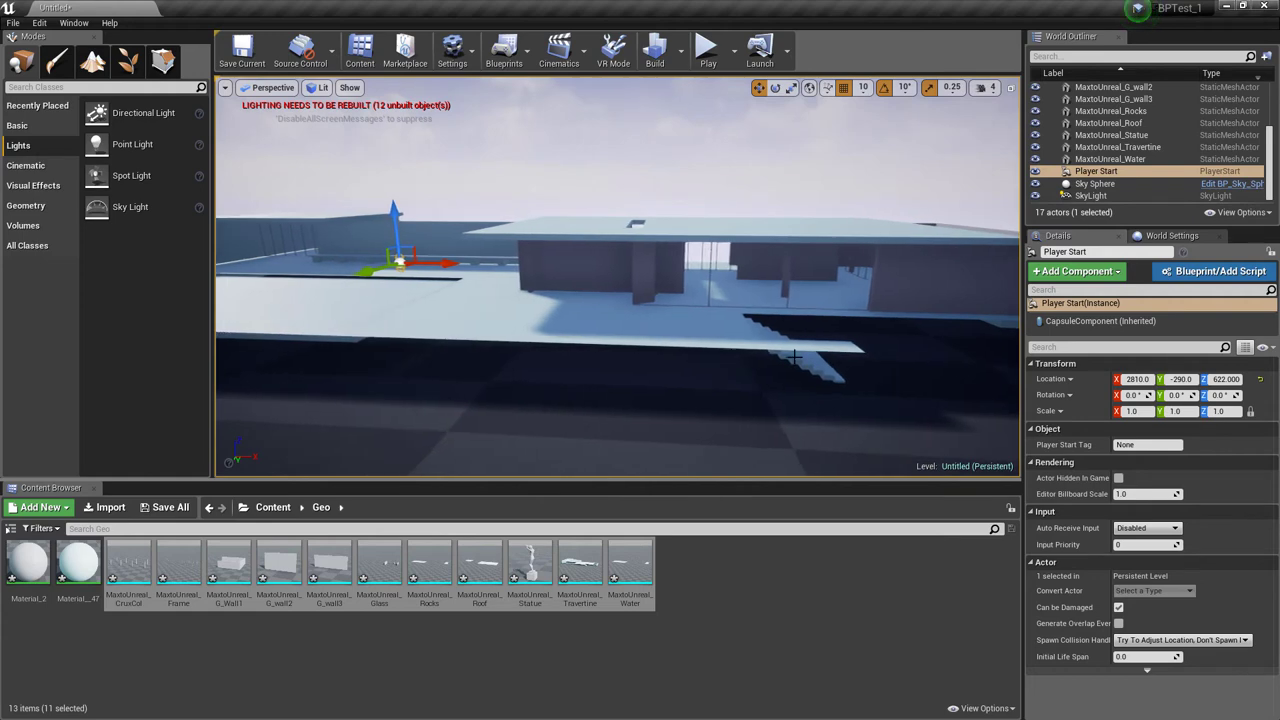
Make Material__47 two-sided, save it and close its editor.
{"action": "left_click", "coordinate": [768, 569]}
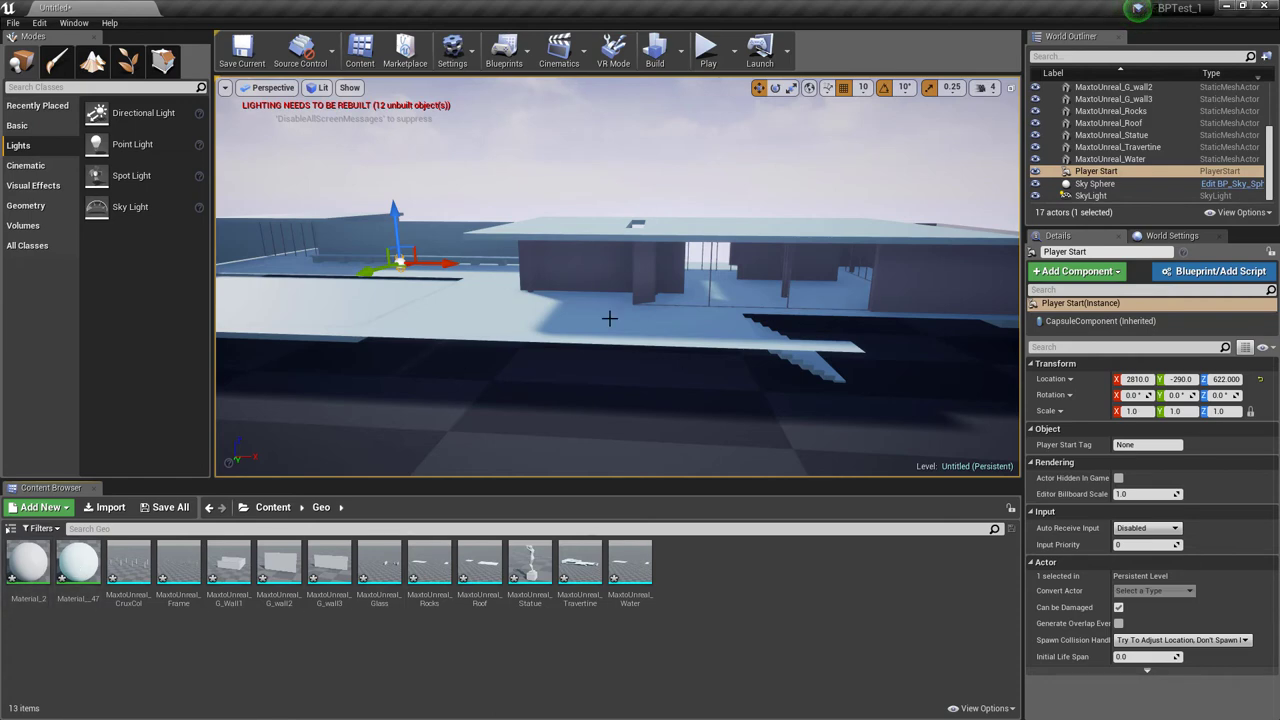
{"action": "double_click", "coordinate": [90, 570]}
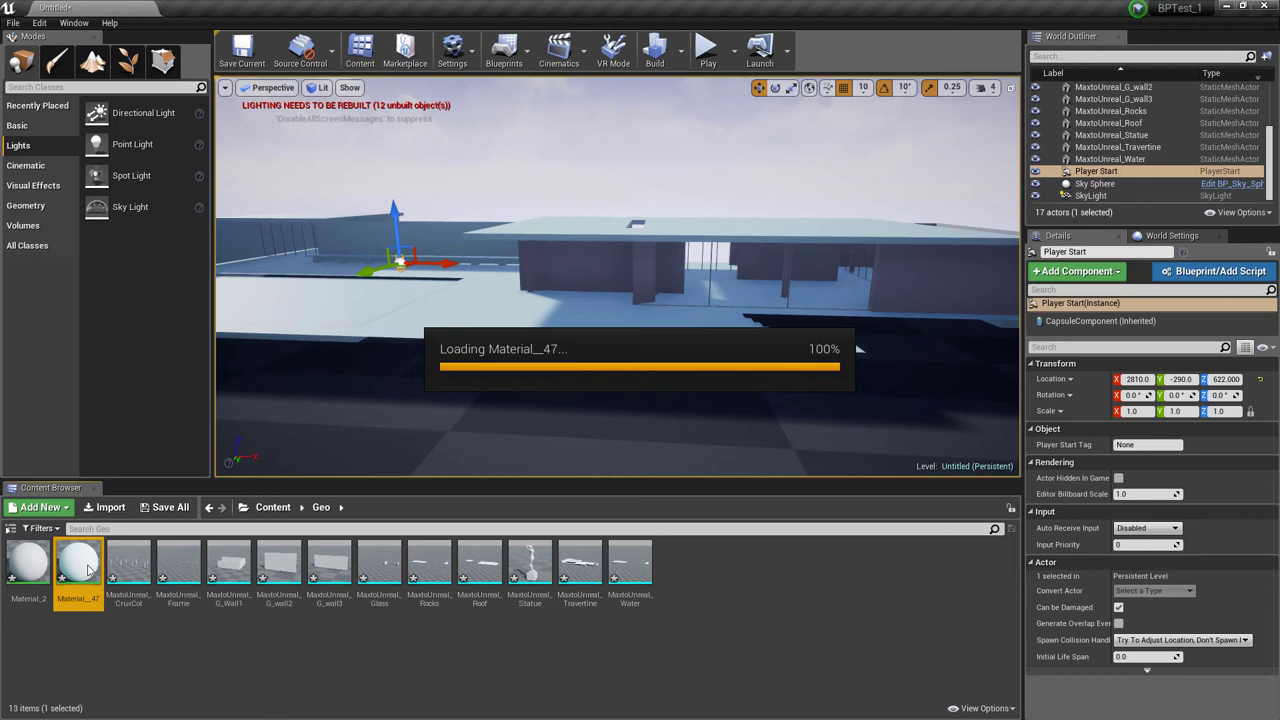
{"action": "left_click", "coordinate": [79, 594]}
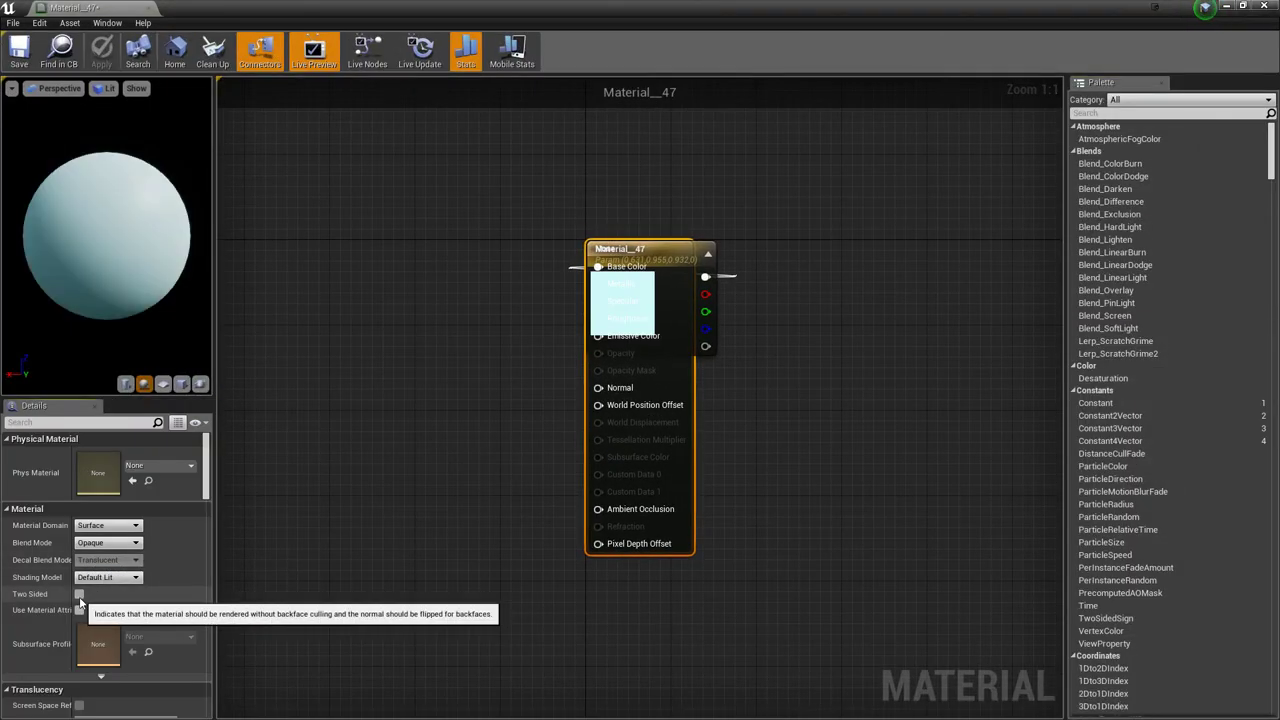
{"action": "left_click", "coordinate": [20, 62]}
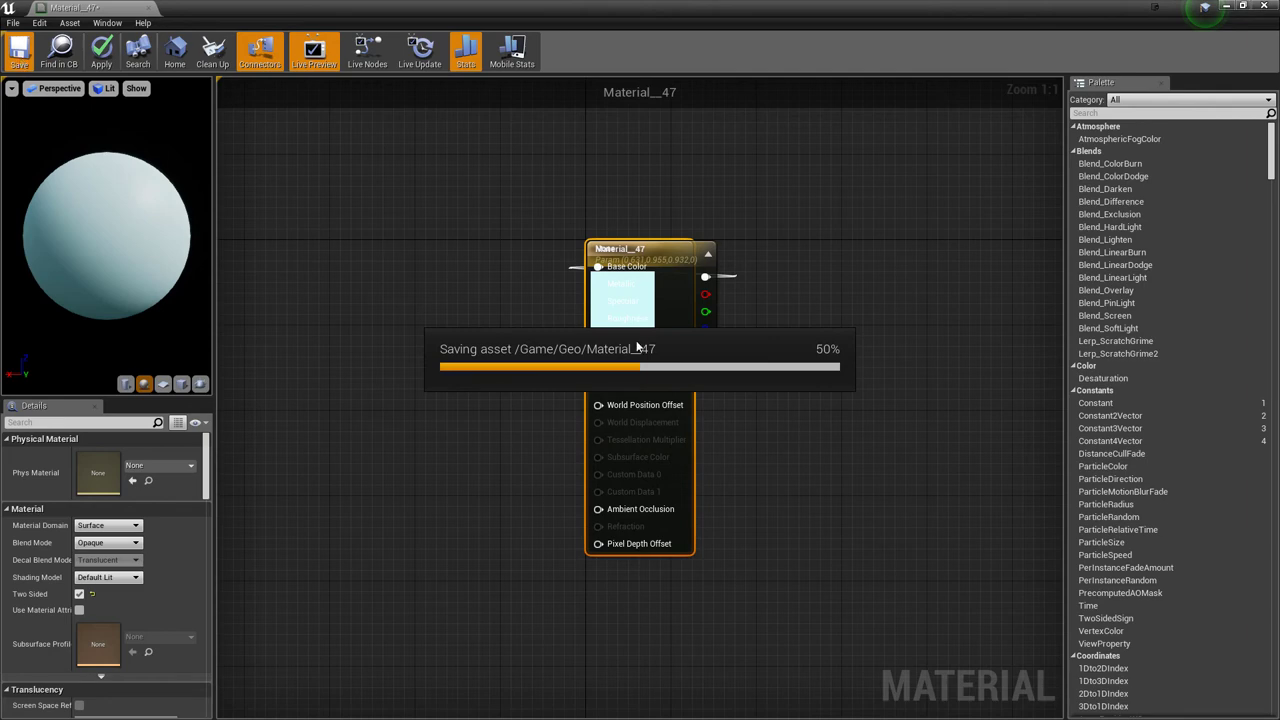
{"action": "left_click", "coordinate": [149, 10]}
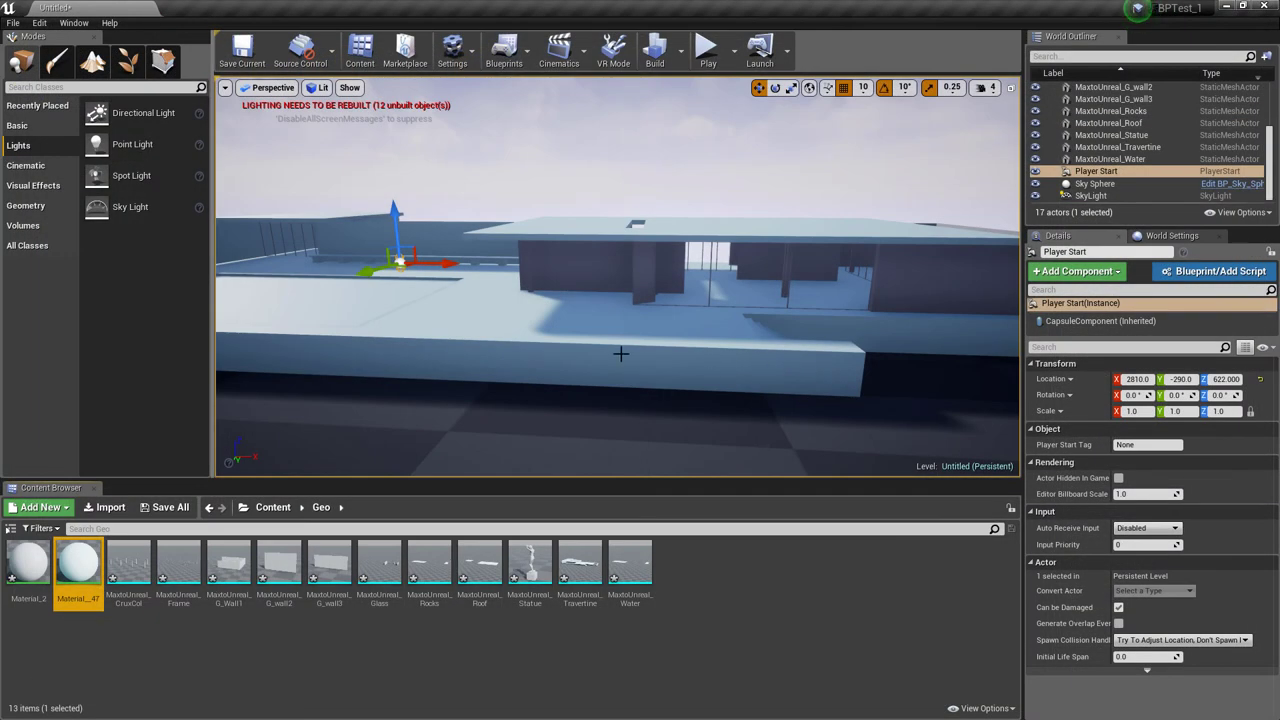
Enable Two Sided for Material_2, save it and close its editor.
{"action": "double_click", "coordinate": [28, 562]}
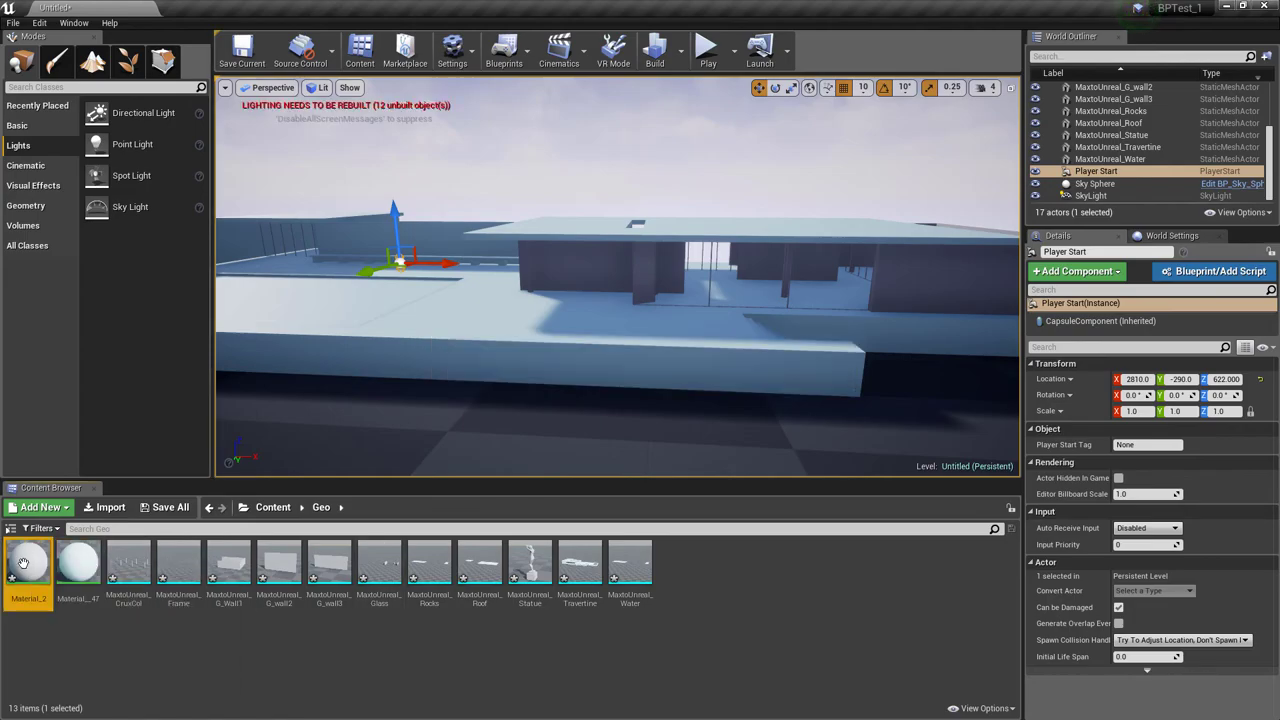
{"action": "left_click", "coordinate": [79, 594]}
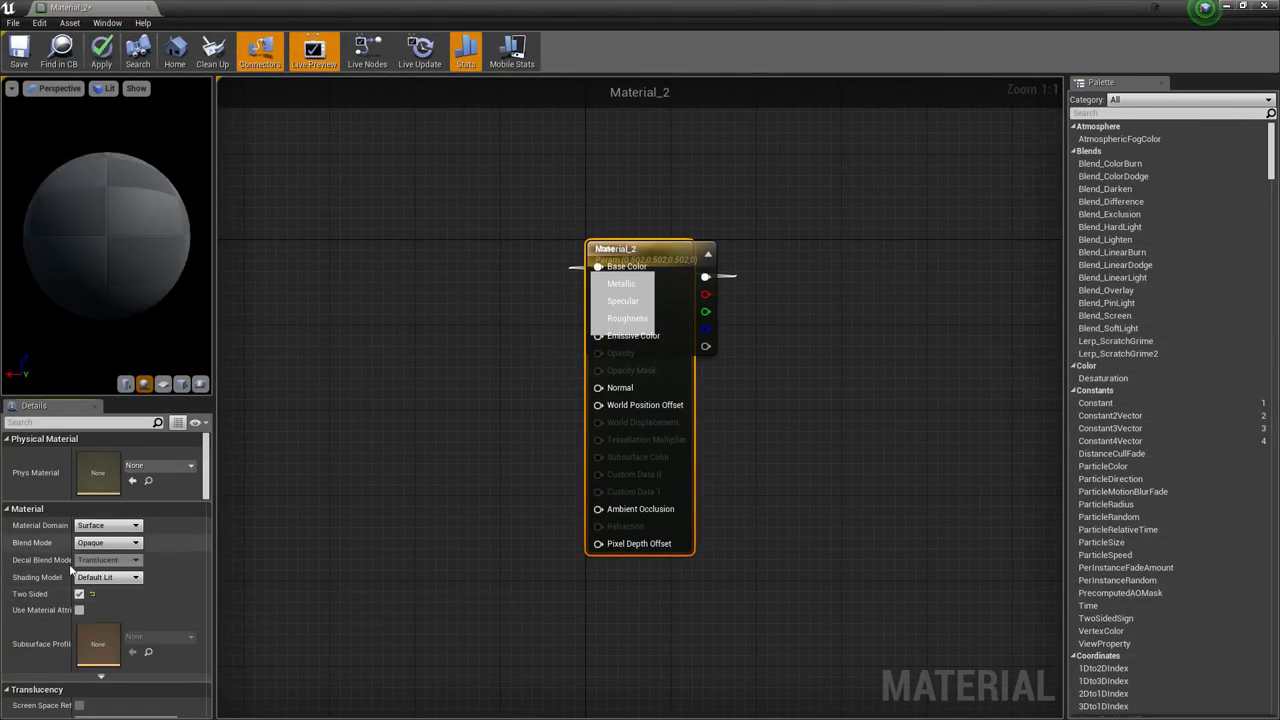
{"action": "left_click", "coordinate": [18, 52]}
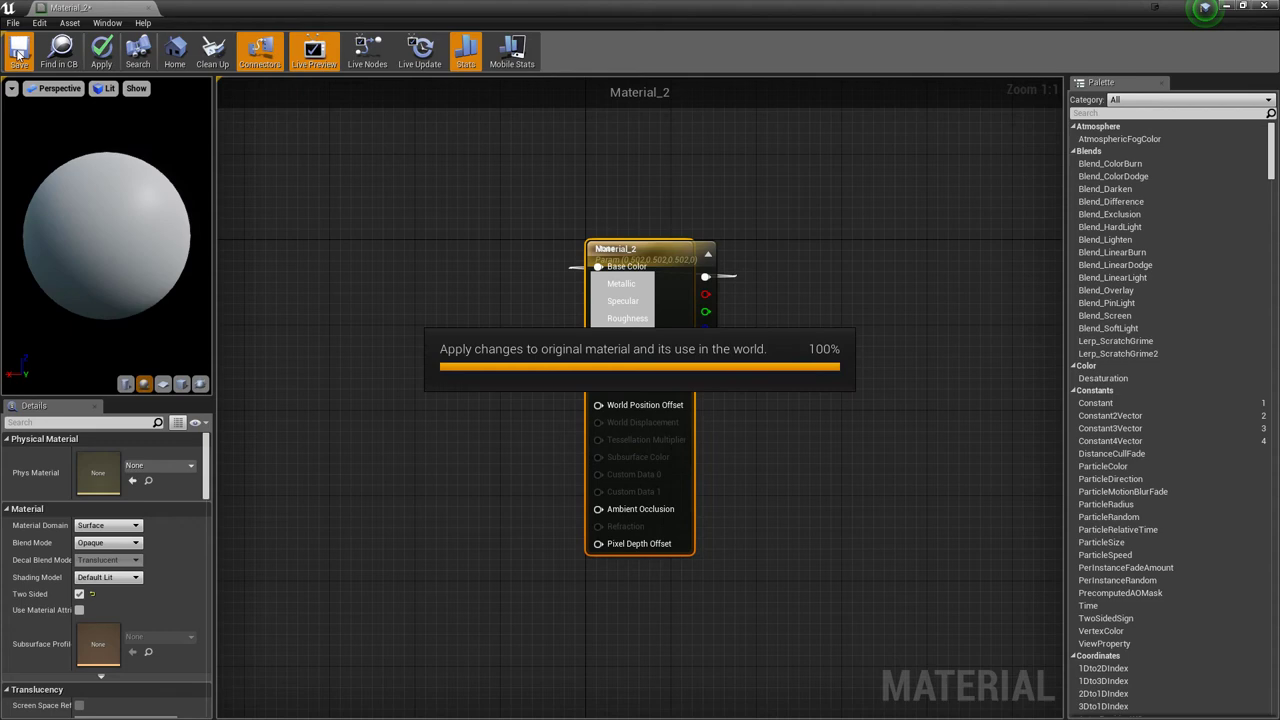
{"action": "left_click", "coordinate": [151, 9]}
Build the level's lighting, allowing SwarmAgent through the firewall on public networks, and dismiss the message log.
{"action": "right_click_drag", "start_coordinate": [557, 294], "coordinate": [657, 91]}
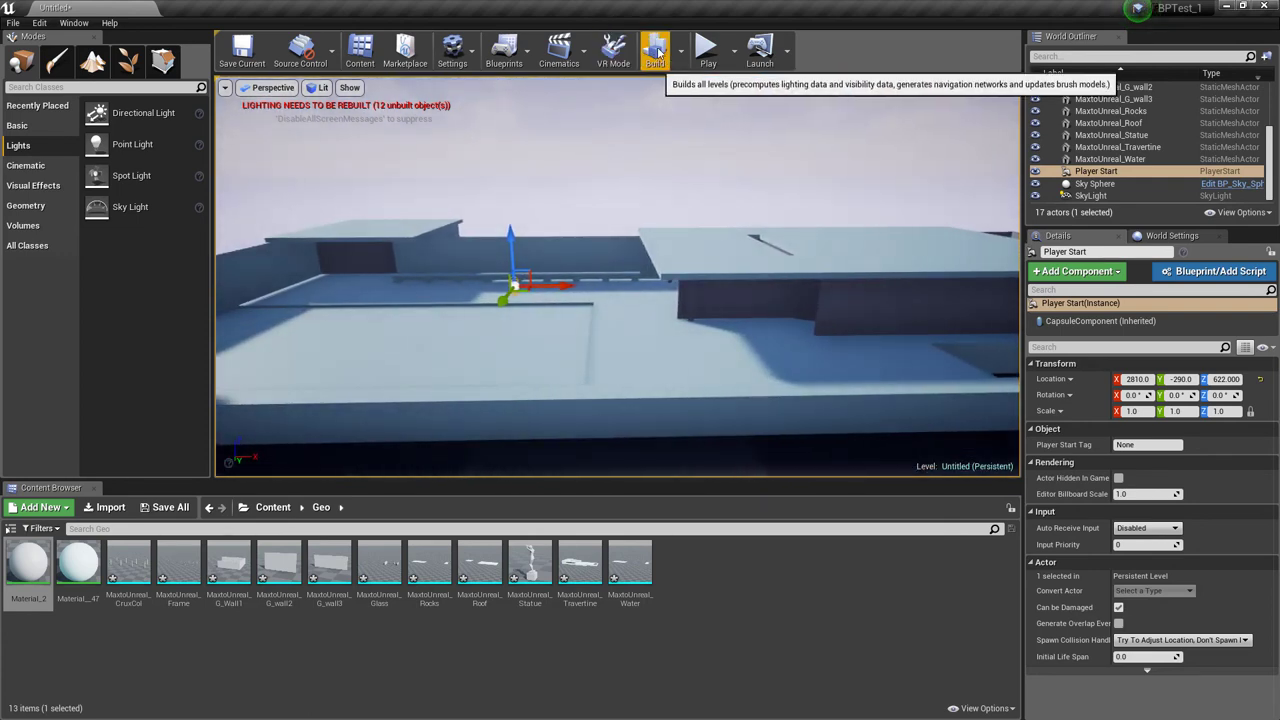
{"action": "left_click", "coordinate": [657, 55]}
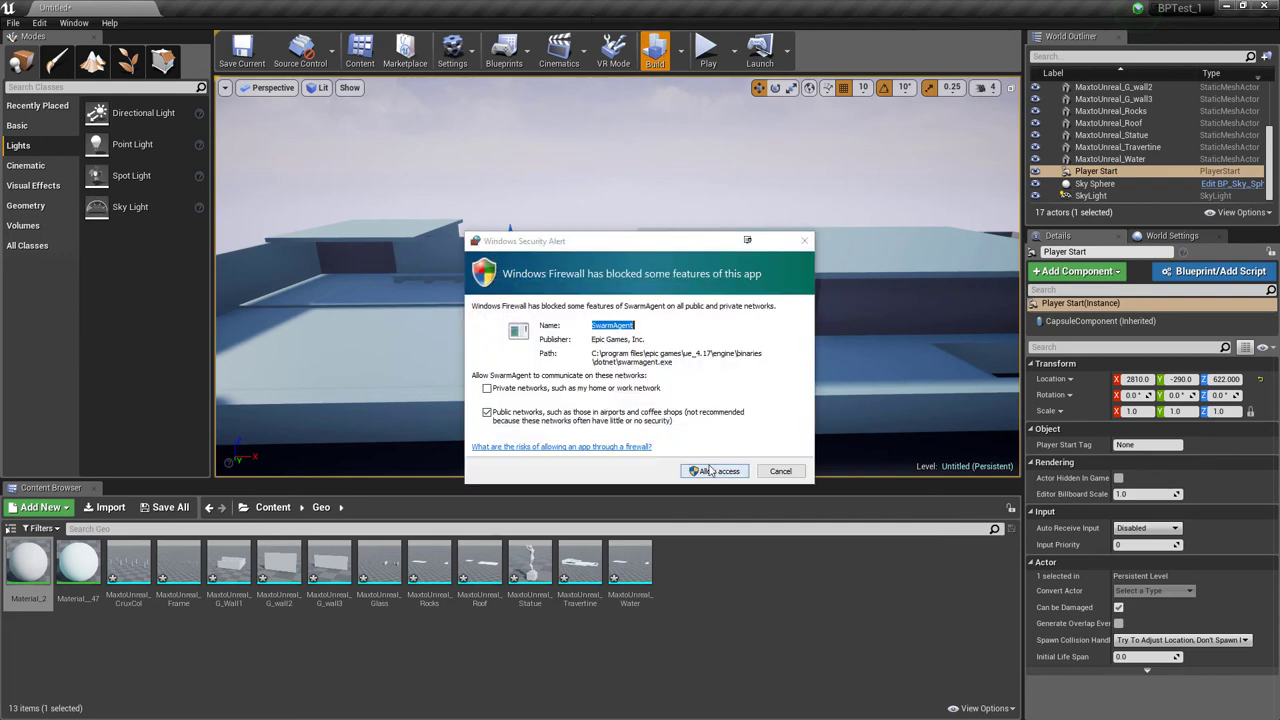
{"action": "left_click", "coordinate": [712, 471]}
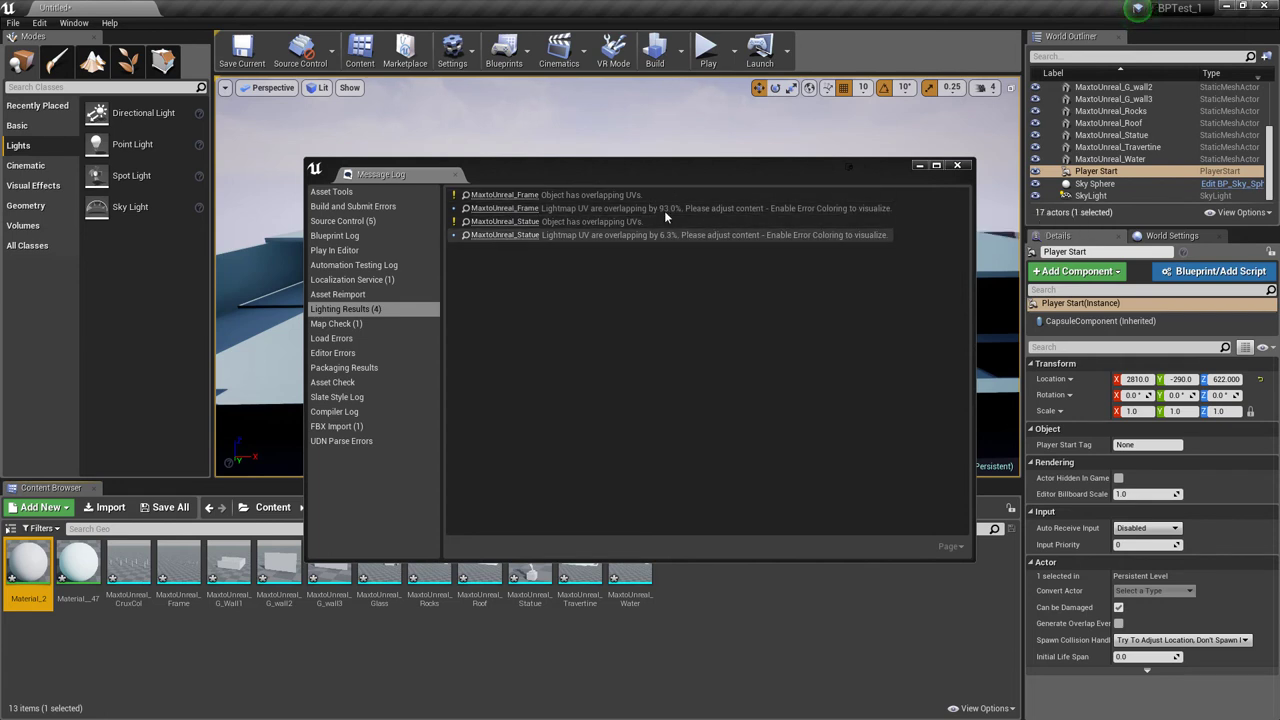
{"action": "left_click", "coordinate": [965, 168]}
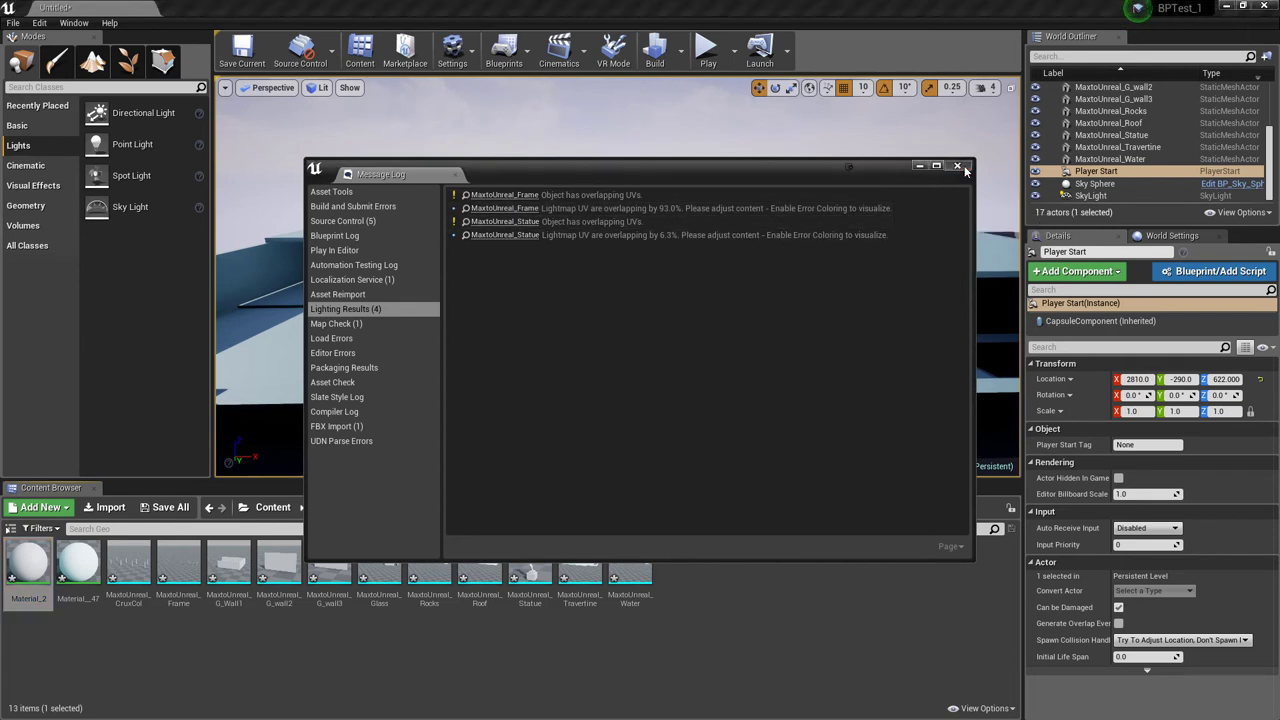
Inspect the built lighting and shadows in the interior, around the statue and under the roof overhang.
{"action": "right_click_drag", "start_coordinate": [695, 240], "coordinate": [945, 245]}
{"action": "key", "text": "w"}
{"action": "right_click_drag", "start_coordinate": [617, 277], "coordinate": [935, 265]}
{"action": "right_click_drag", "start_coordinate": [620, 240], "coordinate": [645, 250]}
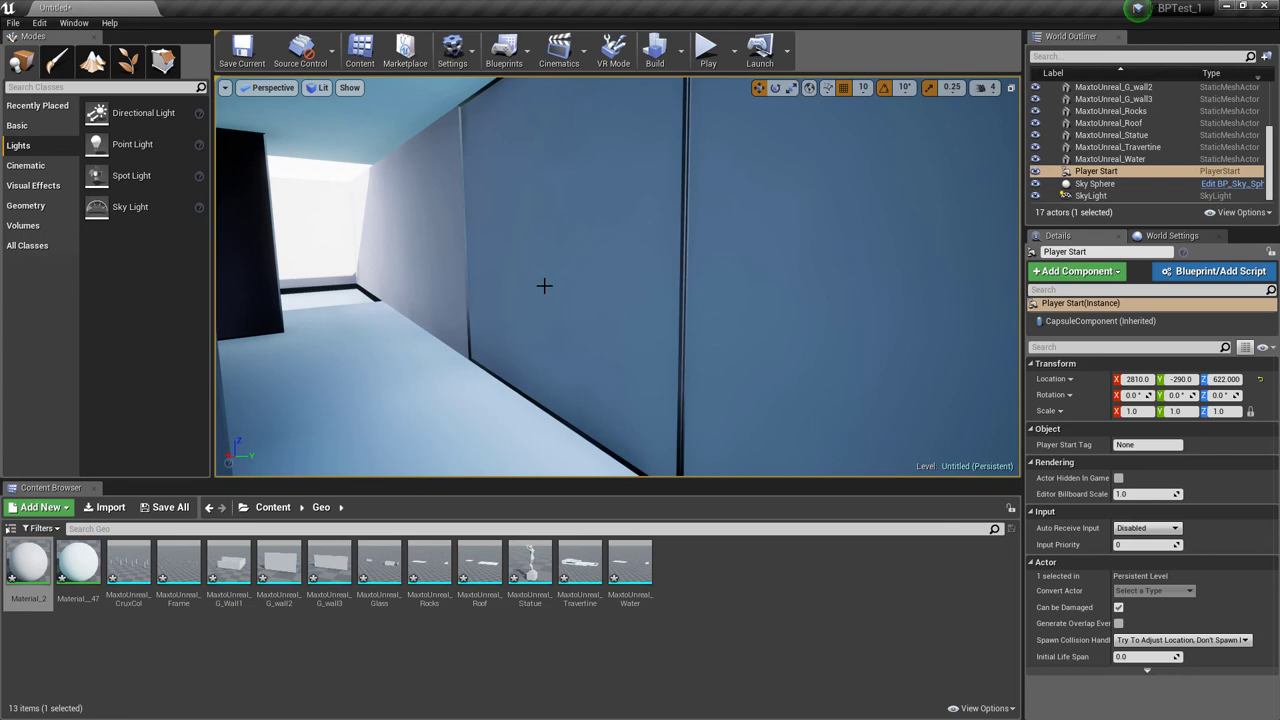
{"action": "right_click_drag", "start_coordinate": [559, 342], "coordinate": [680, 336]}
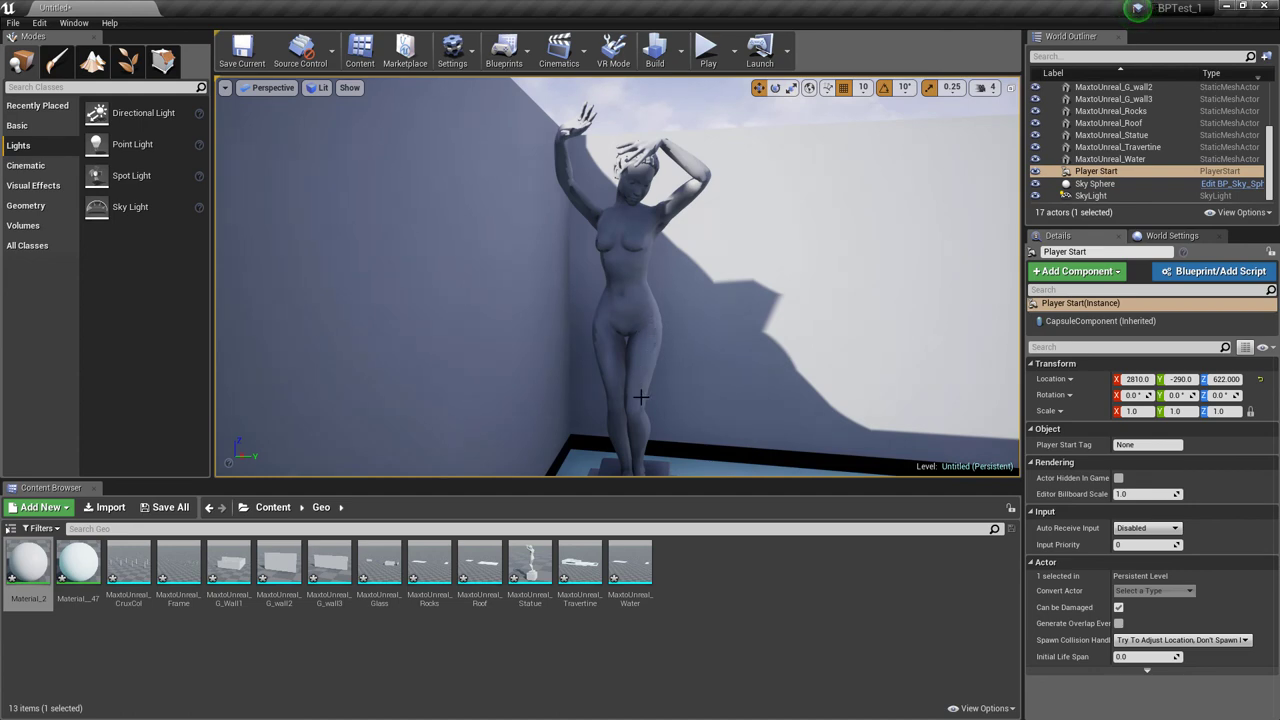
{"action": "right_click_drag", "start_coordinate": [663, 399], "coordinate": [663, 399]}
{"action": "right_click_drag", "start_coordinate": [507, 207], "coordinate": [507, 206]}
{"action": "right_click_drag", "start_coordinate": [591, 222], "coordinate": [591, 222]}
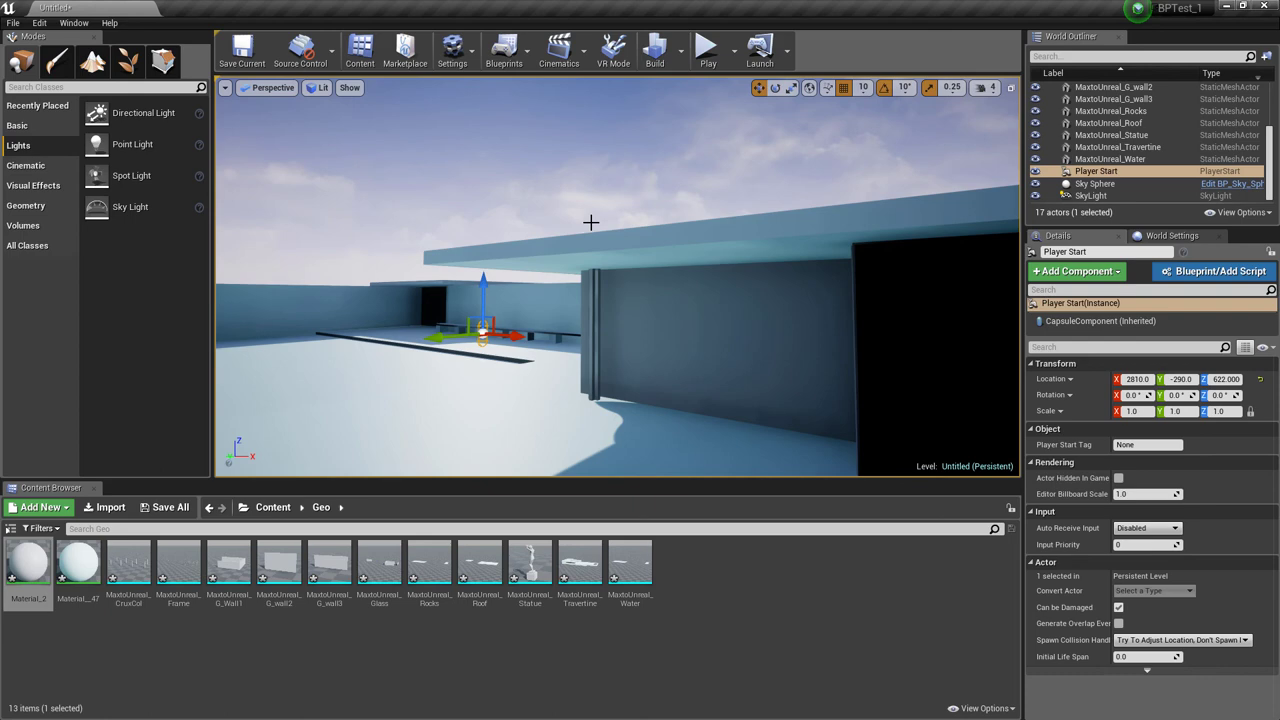
{"action": "right_click_drag", "start_coordinate": [618, 277], "coordinate": [740, 277]}
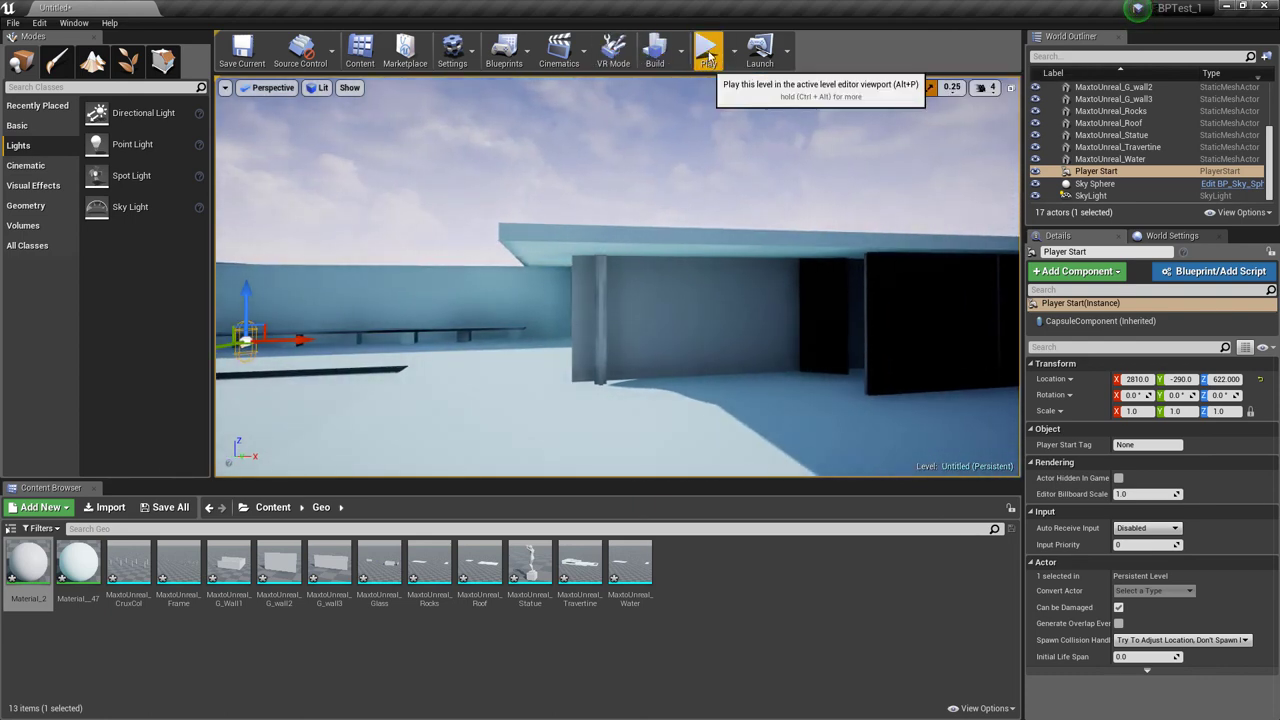
Play the level in the viewport and fly through the courtyard, around the roofs and back out for an overall view.
{"action": "left_click", "coordinate": [709, 57]}
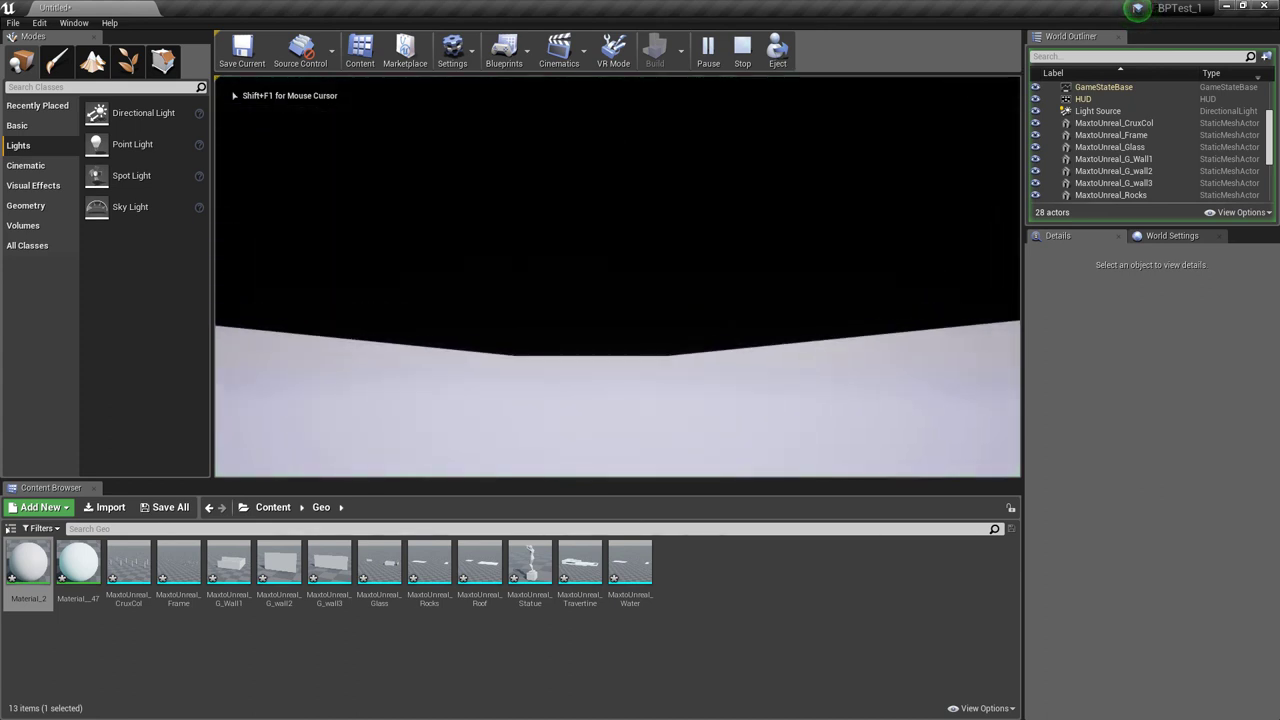
{"action": "key", "text": "w"}
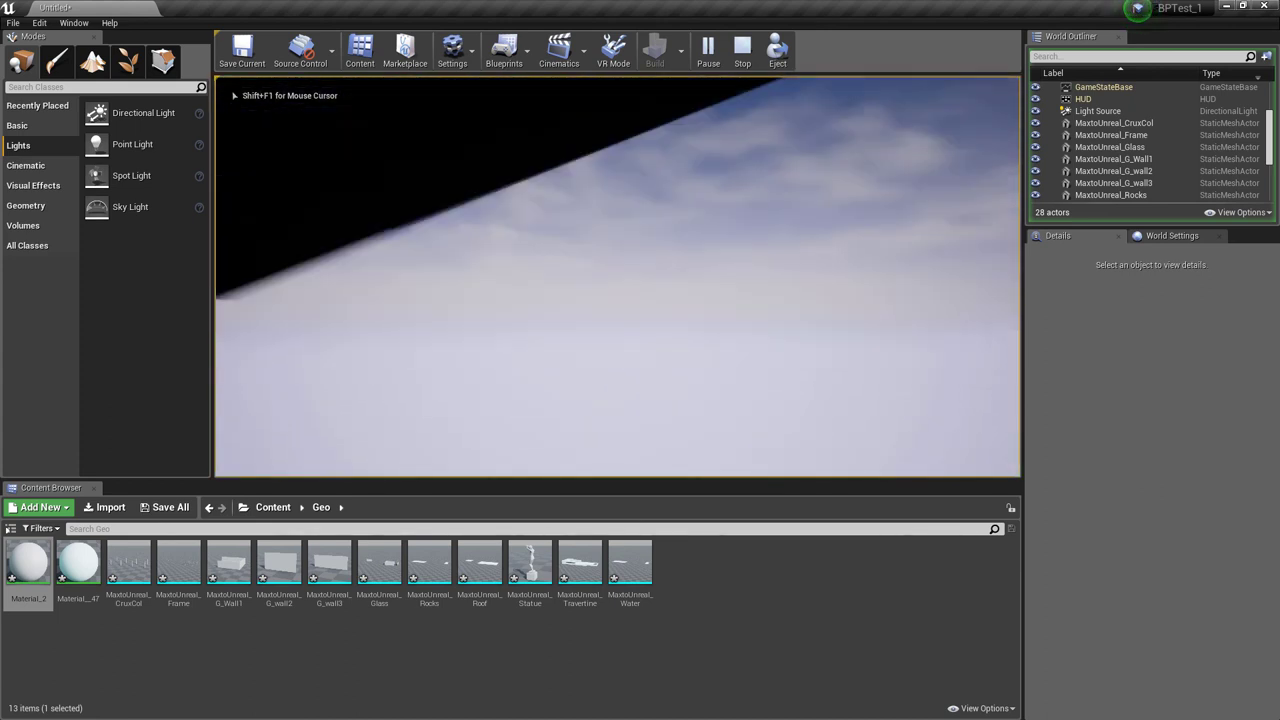
{"action": "key", "text": "w"}
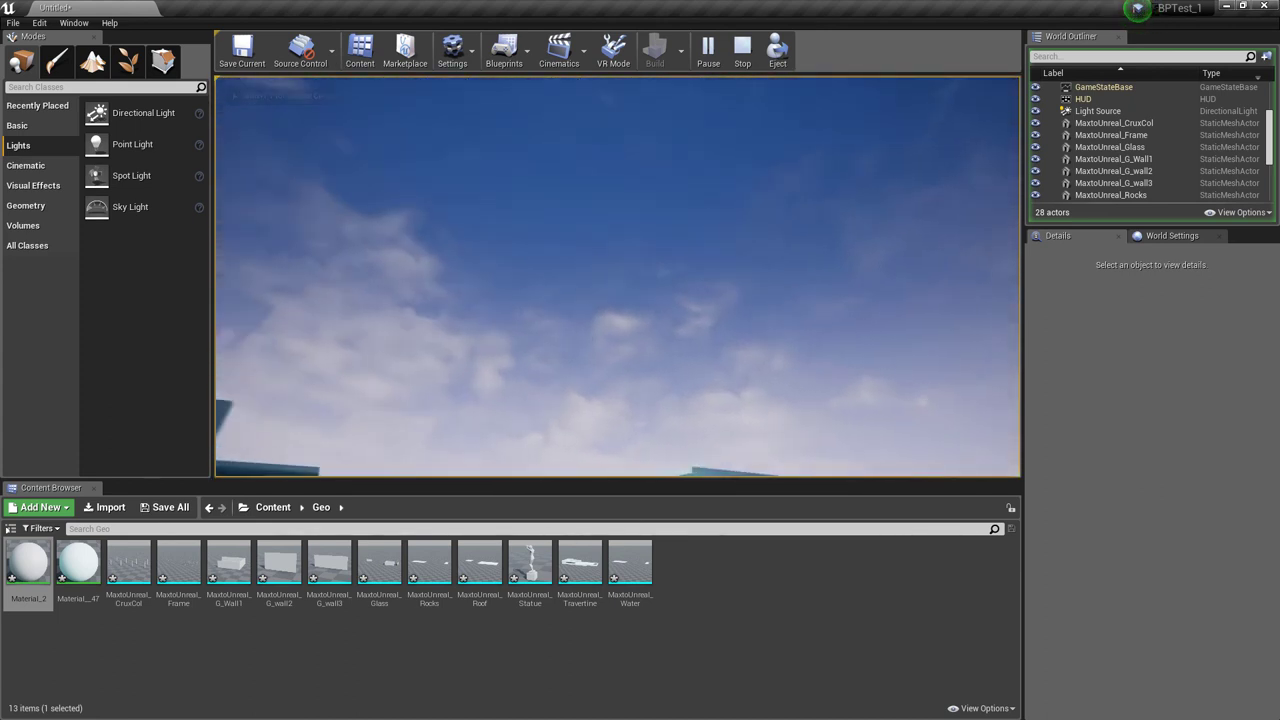
{"action": "key", "text": "w"}
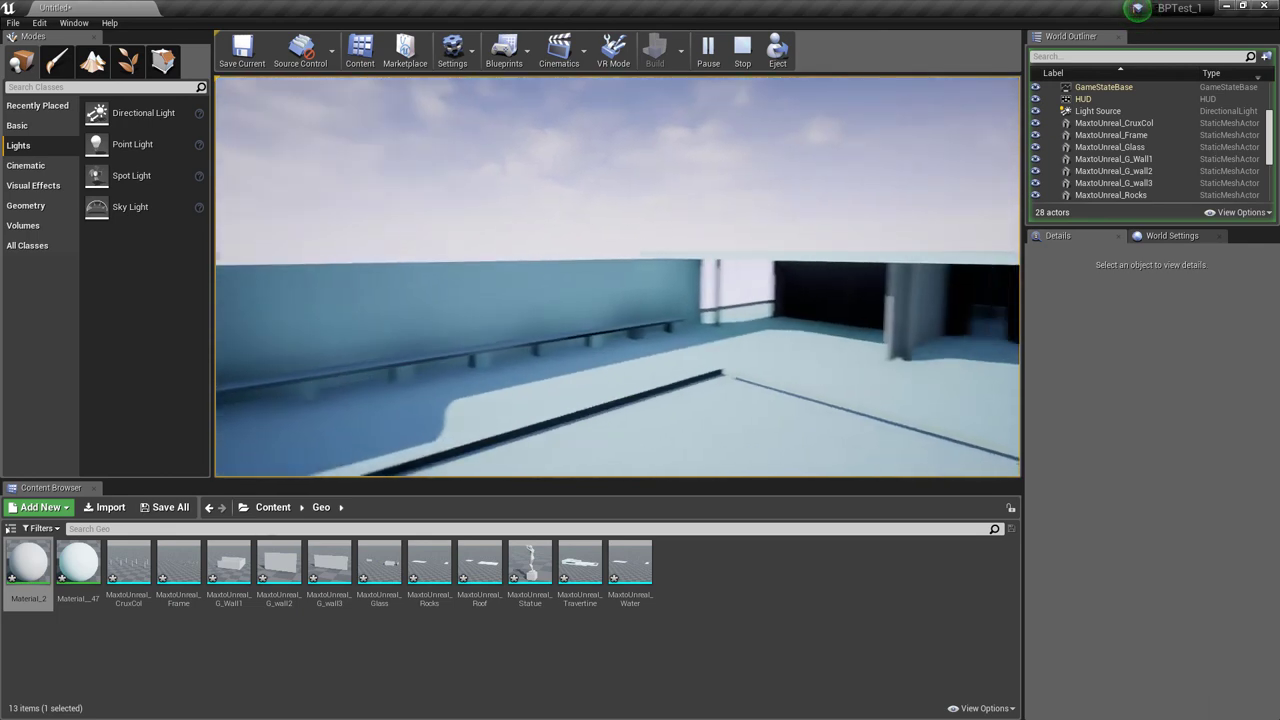
{"action": "key", "text": "w"}
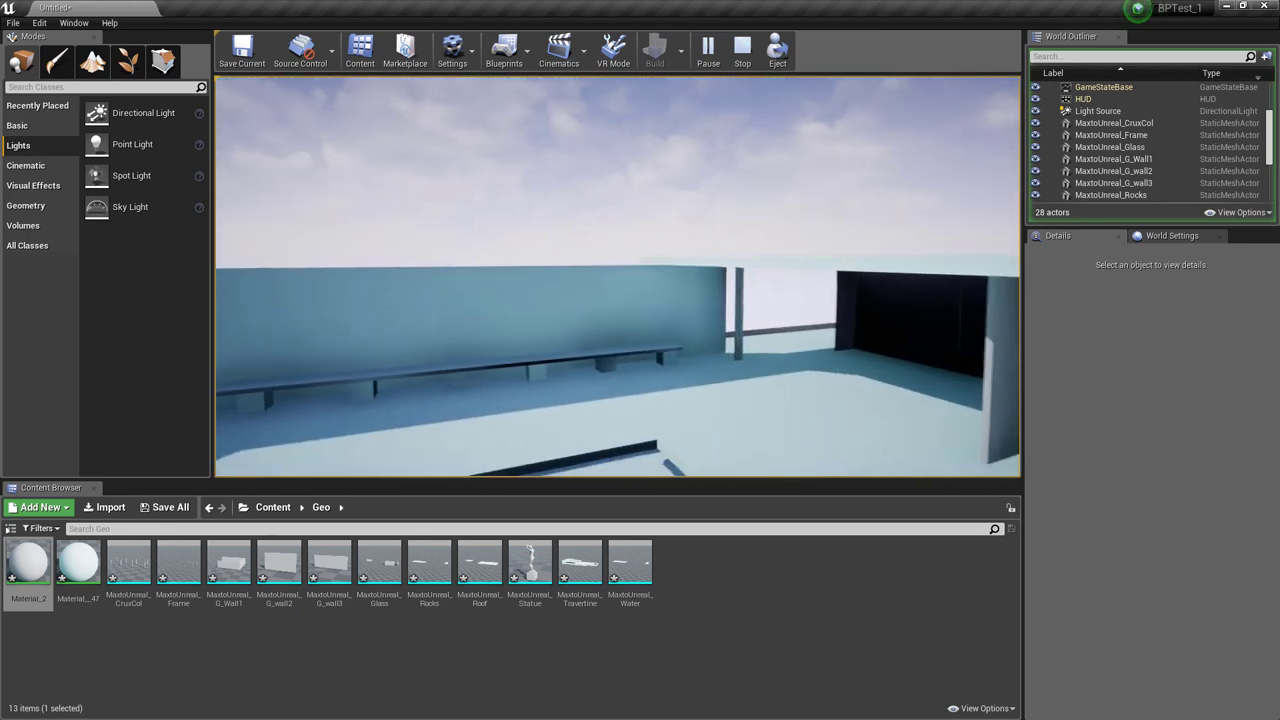
{"action": "key", "text": "d"}
{"action": "key", "text": "w"}
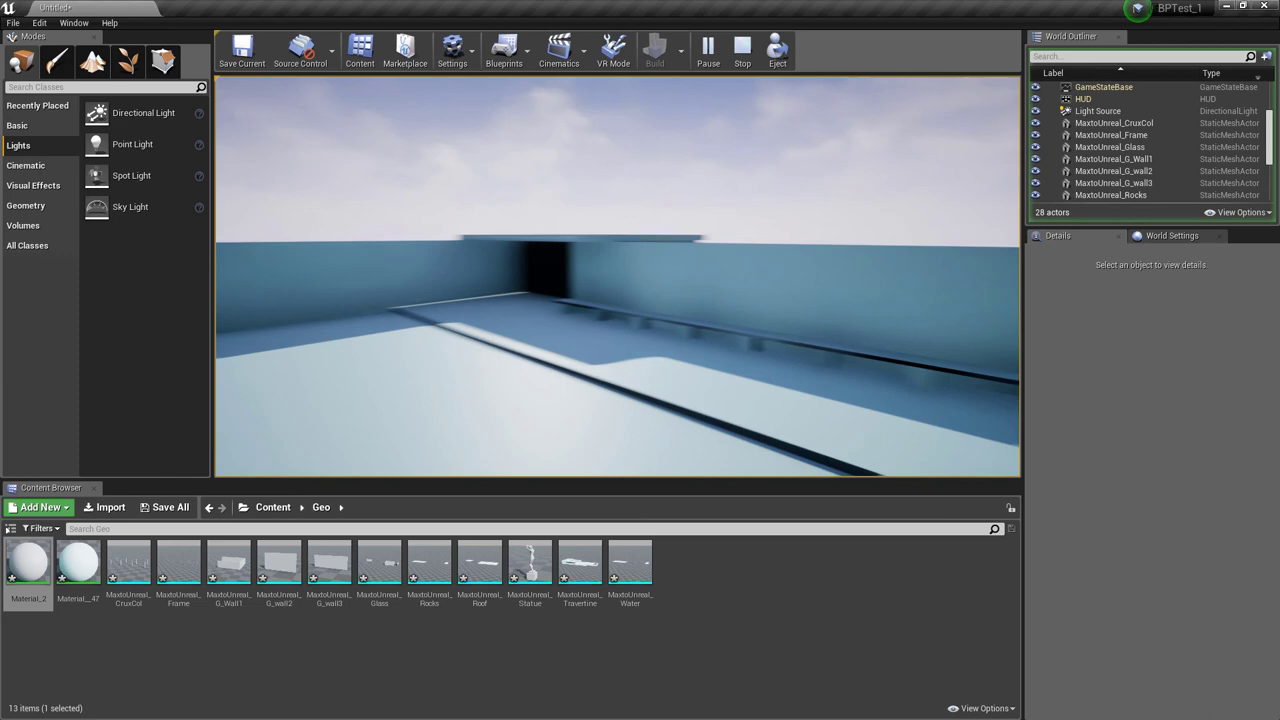
{"action": "key", "text": "w"}
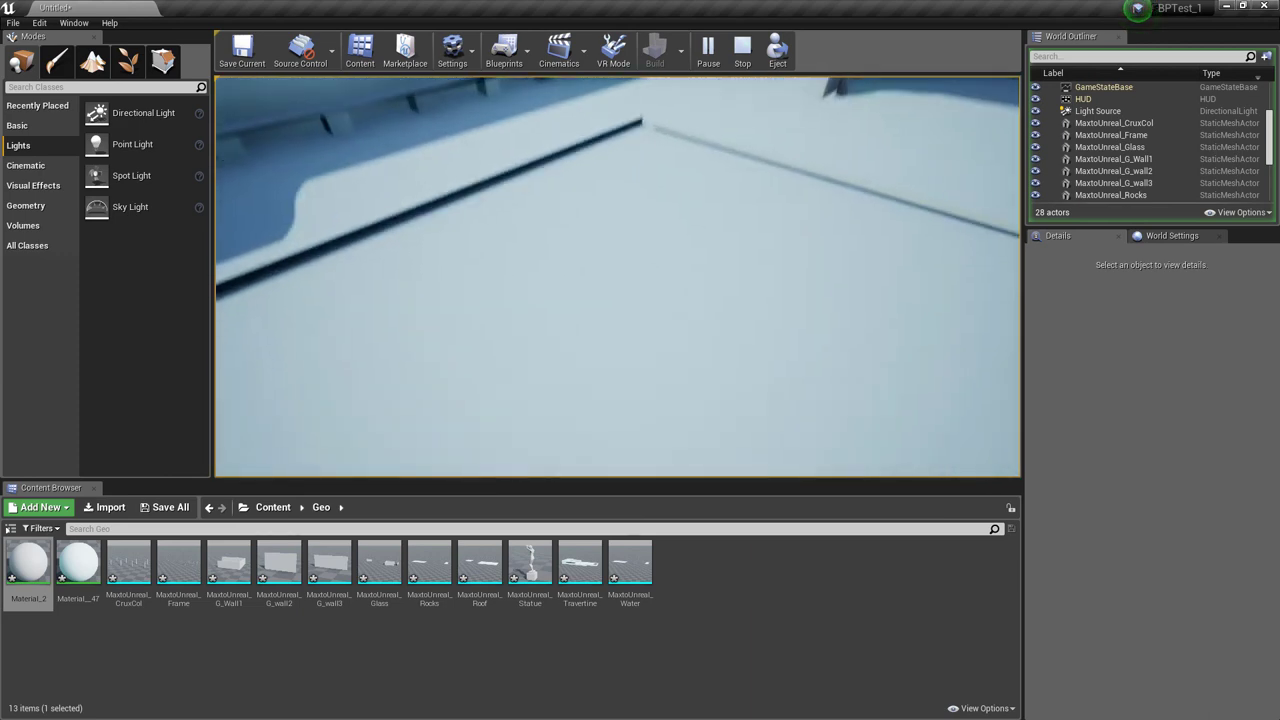
{"action": "key", "text": "w"}
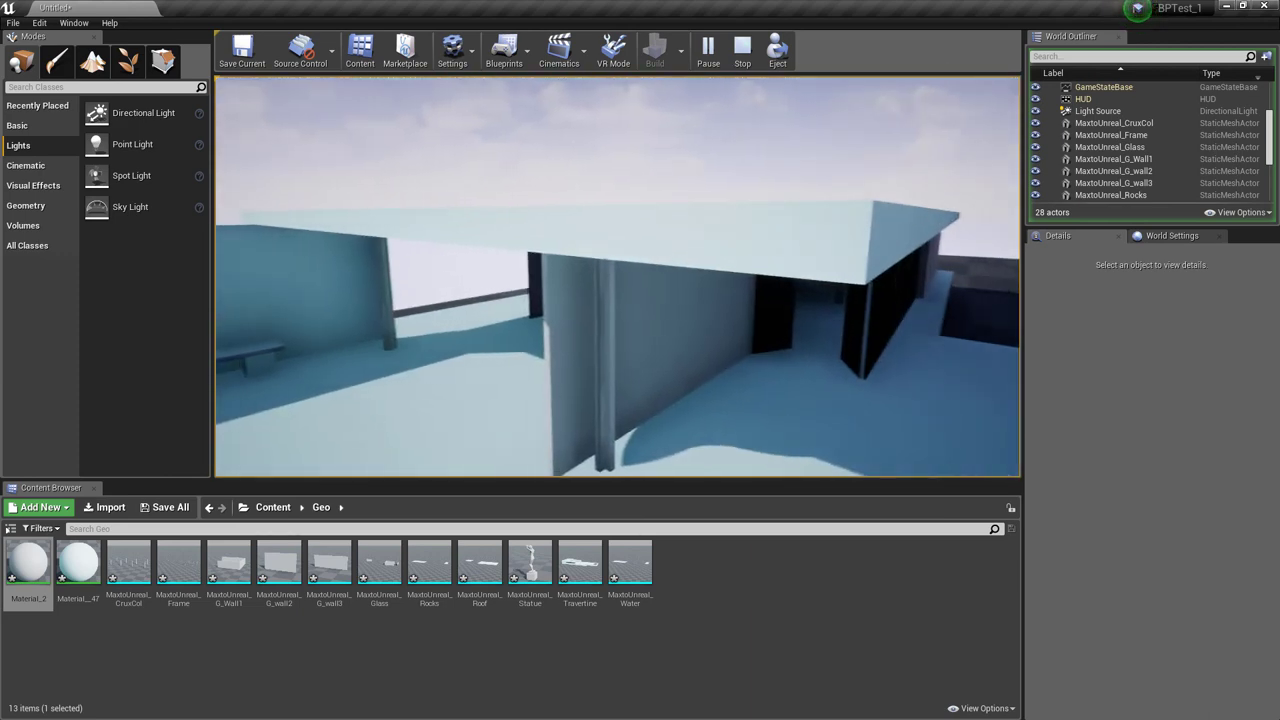
{"action": "key", "text": "s"}
{"action": "key", "text": "s"}
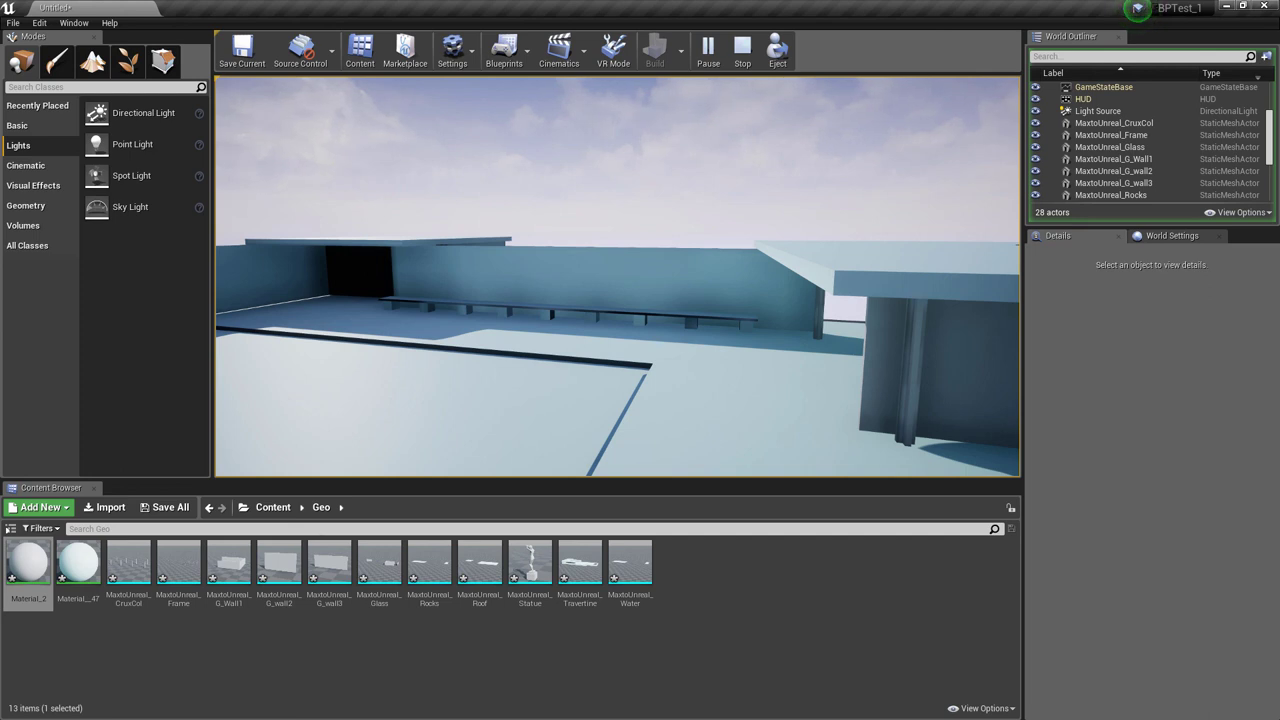
{"action": "key", "text": "s"}
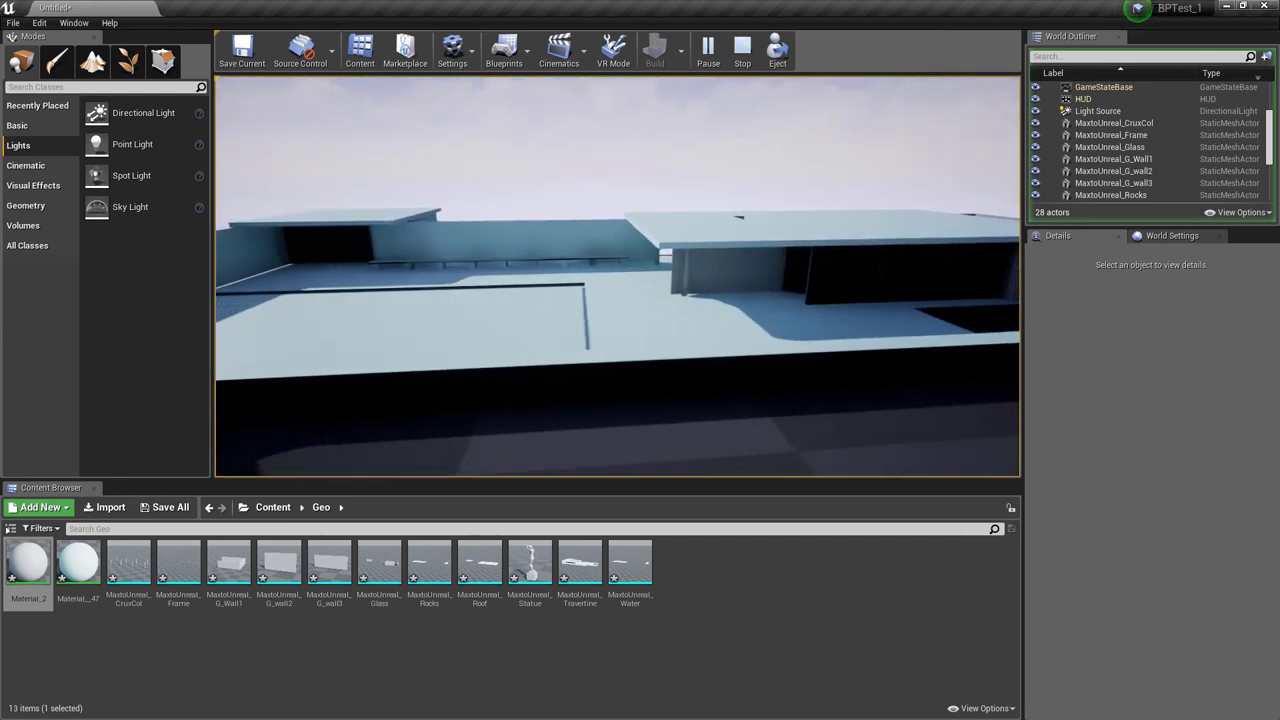
{"action": "key", "text": "s"}
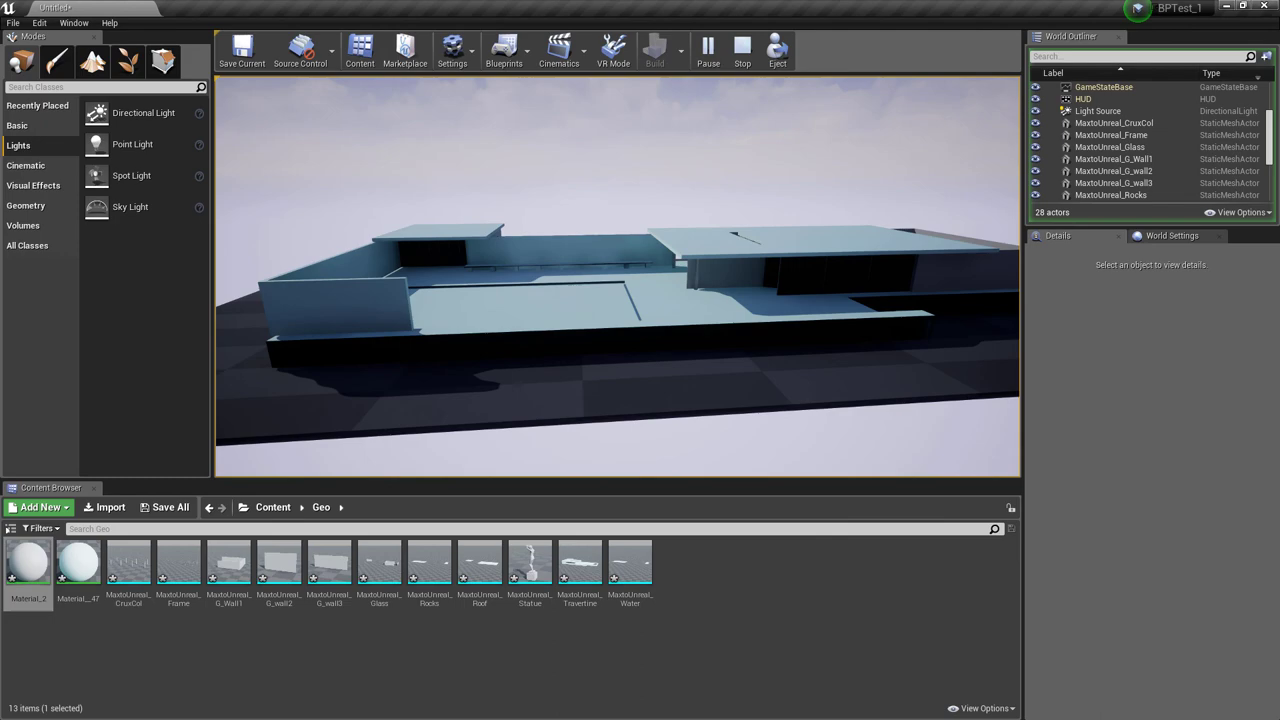